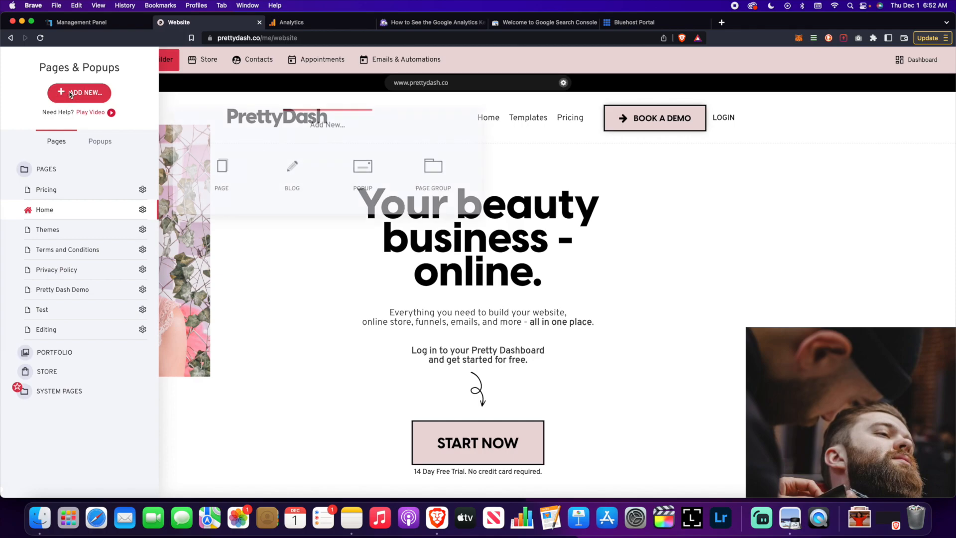
- Add a blog to the website and check its entry in the list of site pages
{"action": "left_click", "coordinate": [287, 183]}
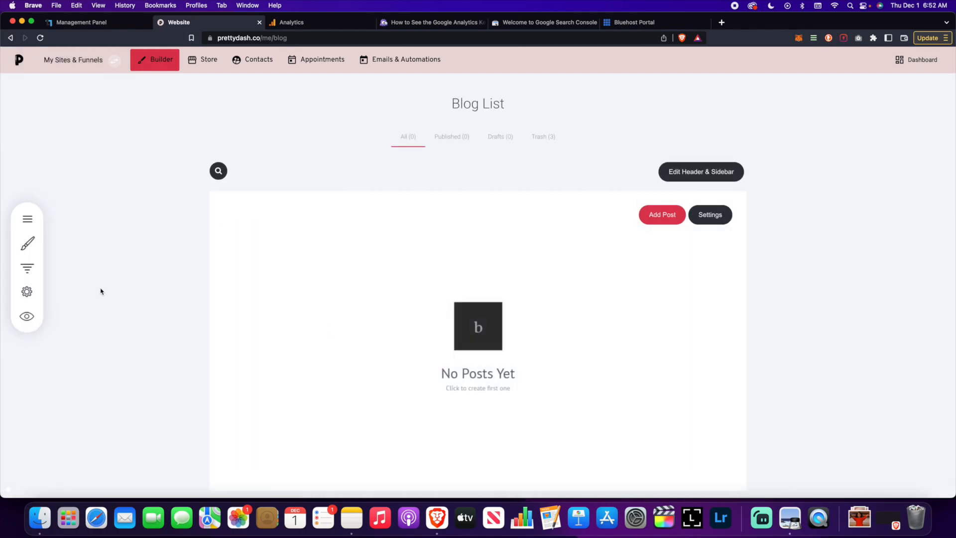
{"action": "left_click", "coordinate": [27, 219]}
{"action": "left_click", "coordinate": [85, 94]}
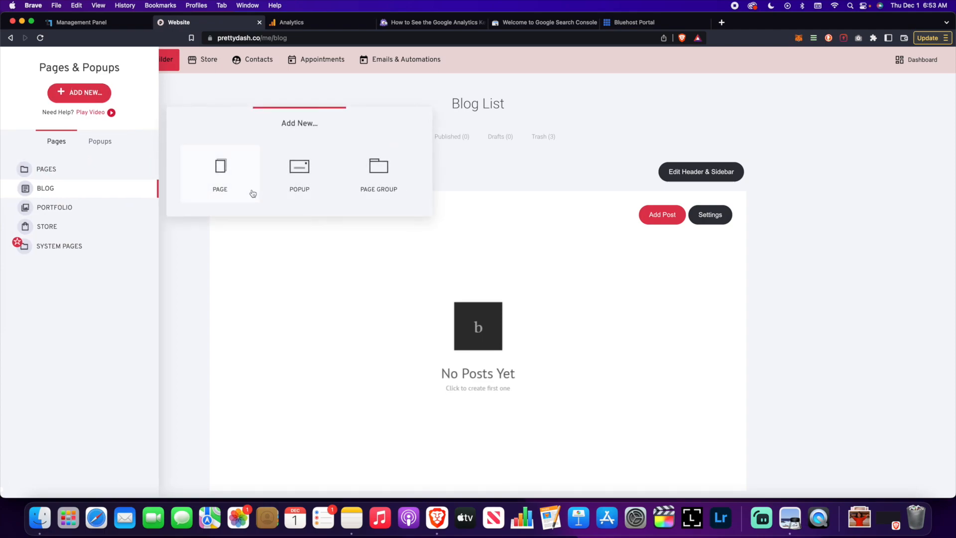
{"action": "left_click", "coordinate": [162, 243]}
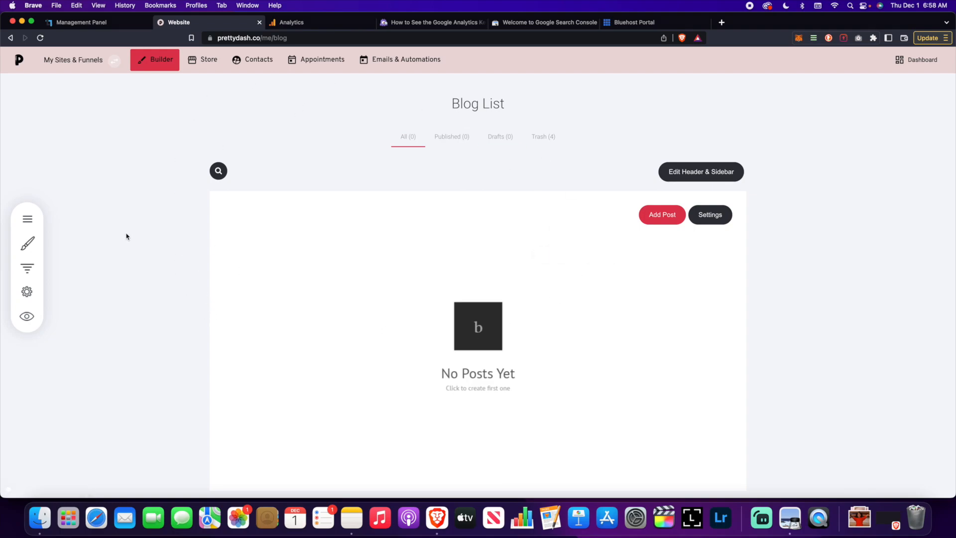
{"action": "left_click", "coordinate": [21, 224]}
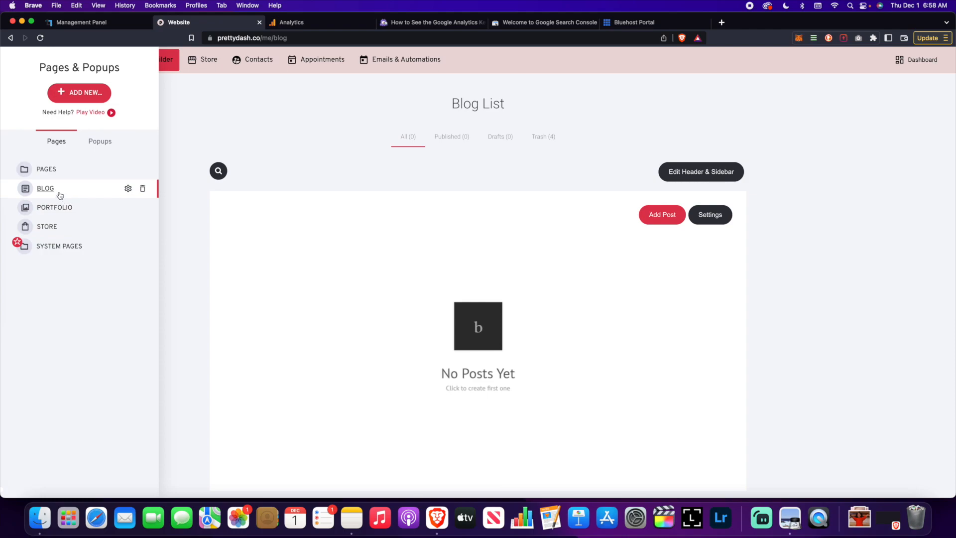
{"action": "left_click", "coordinate": [233, 239]}
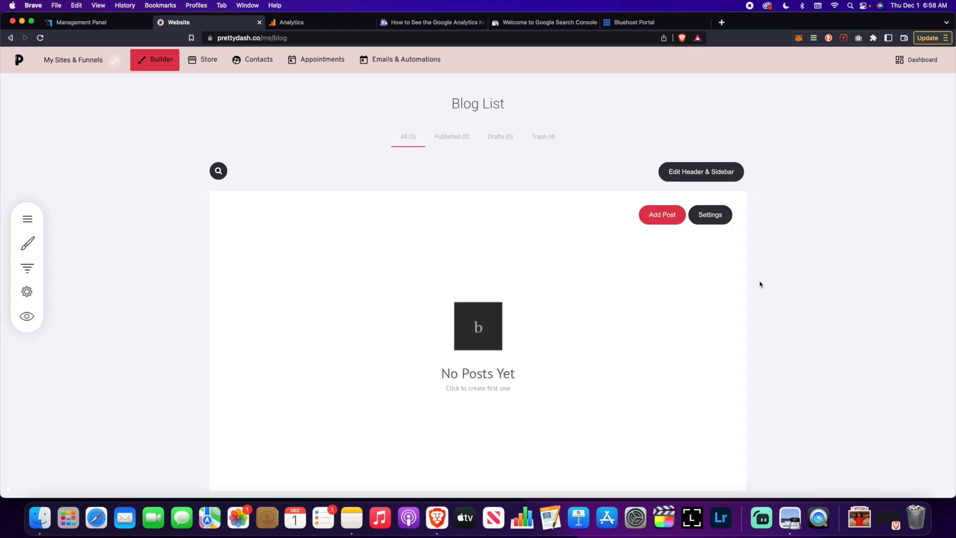
- Open the blog settings, preview the large-image, medium-image and Masonry layouts, and set the layout back to Blog with Sidebar
{"action": "left_click", "coordinate": [712, 221]}
{"action": "left_click_drag", "start_coordinate": [493, 121], "coordinate": [728, 112]}
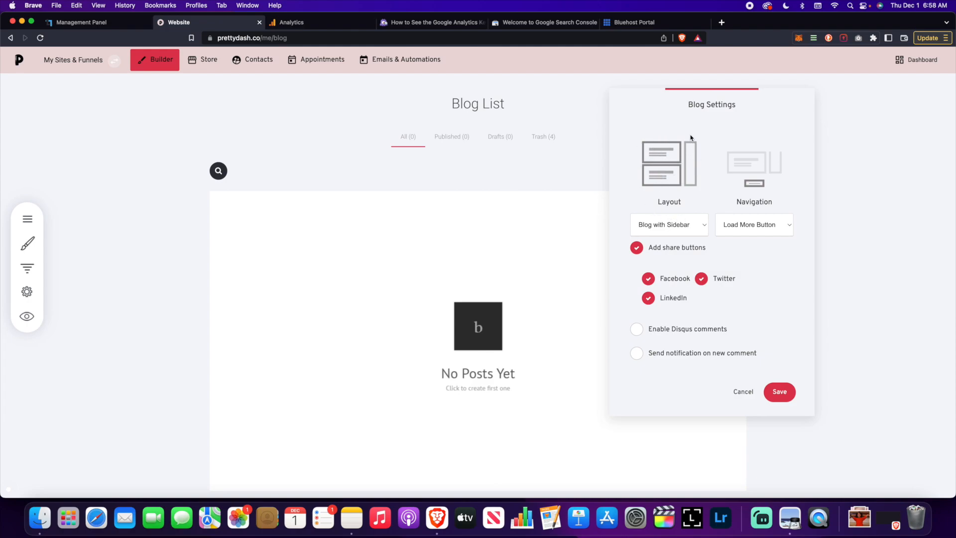
{"action": "left_click", "coordinate": [699, 230]}
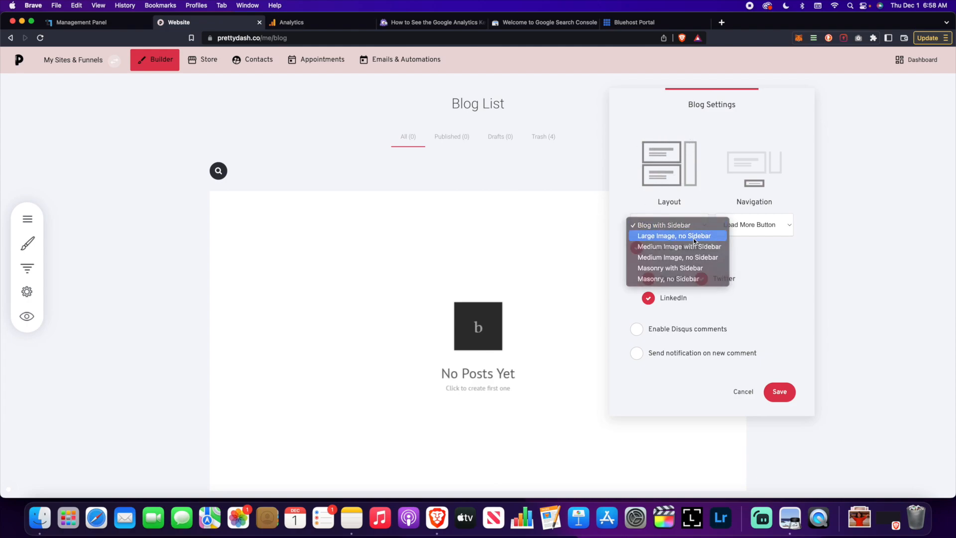
{"action": "left_click", "coordinate": [695, 235]}
{"action": "left_click", "coordinate": [705, 225]}
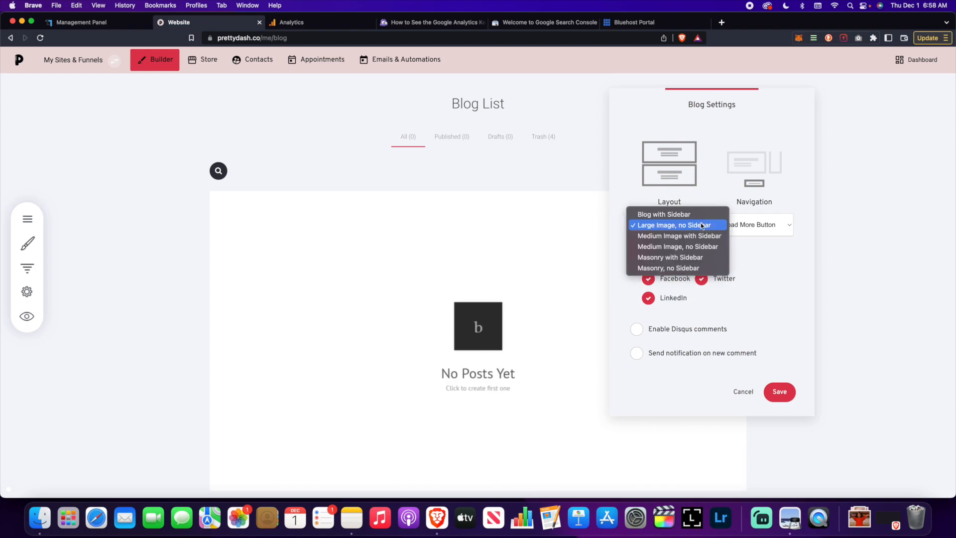
{"action": "left_click", "coordinate": [691, 237]}
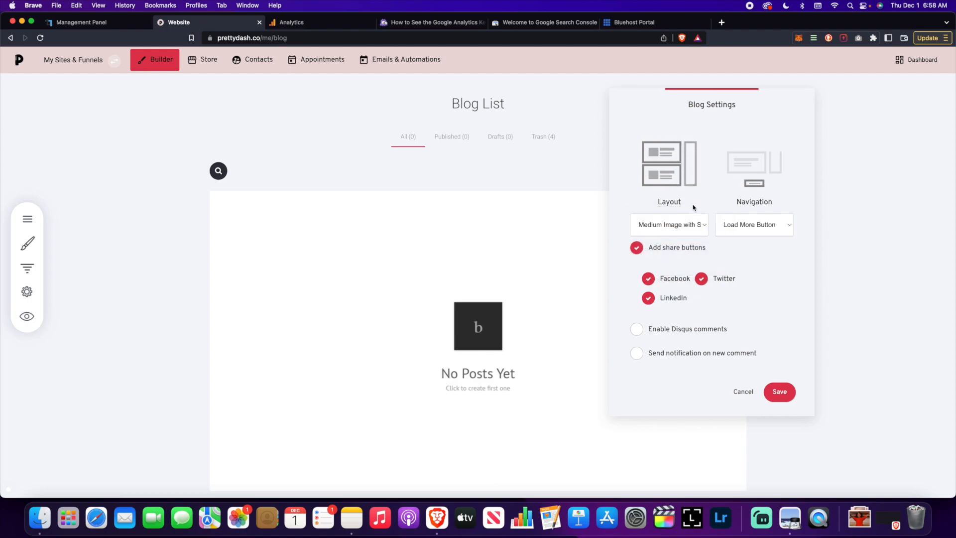
{"action": "left_click", "coordinate": [700, 228]}
{"action": "left_click", "coordinate": [690, 235]}
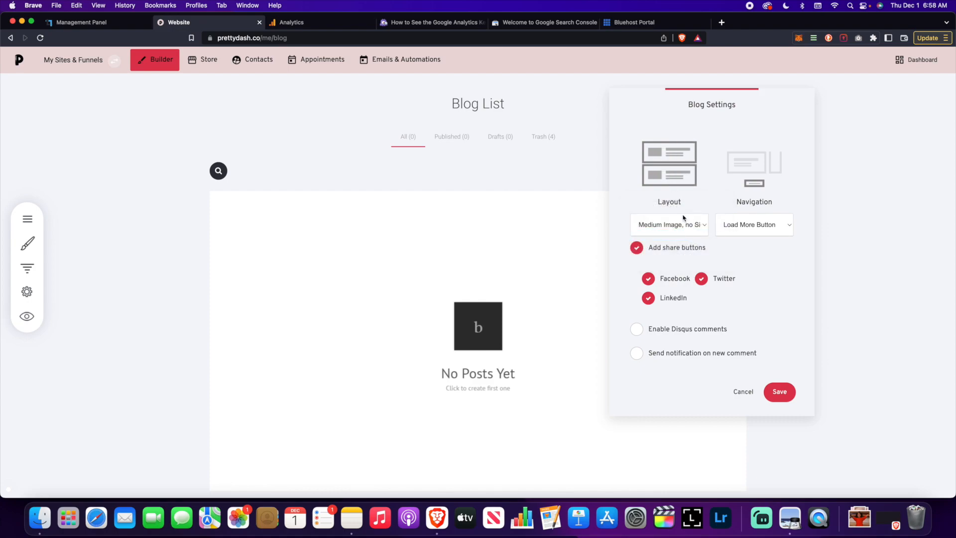
{"action": "left_click", "coordinate": [695, 231]}
{"action": "left_click", "coordinate": [692, 243]}
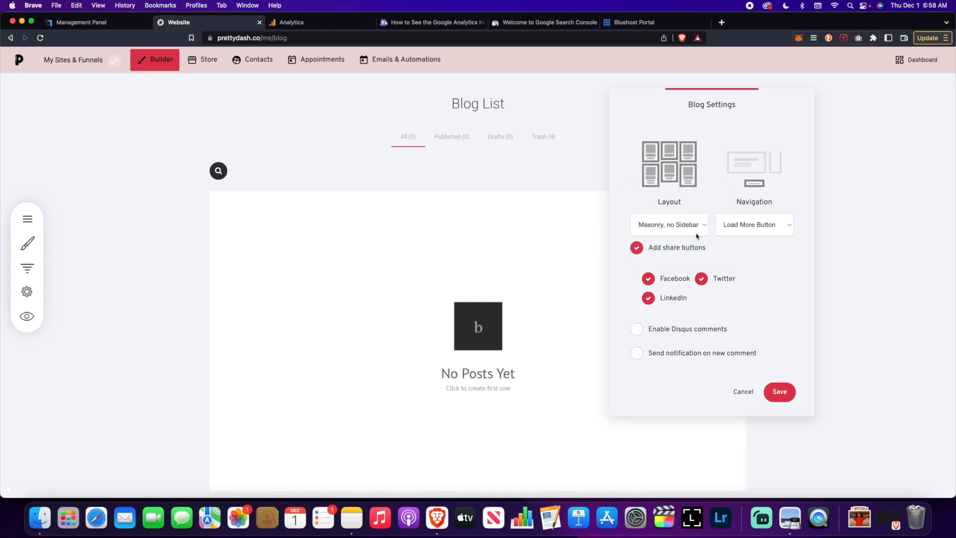
{"action": "left_click", "coordinate": [695, 223]}
{"action": "left_click", "coordinate": [678, 214]}
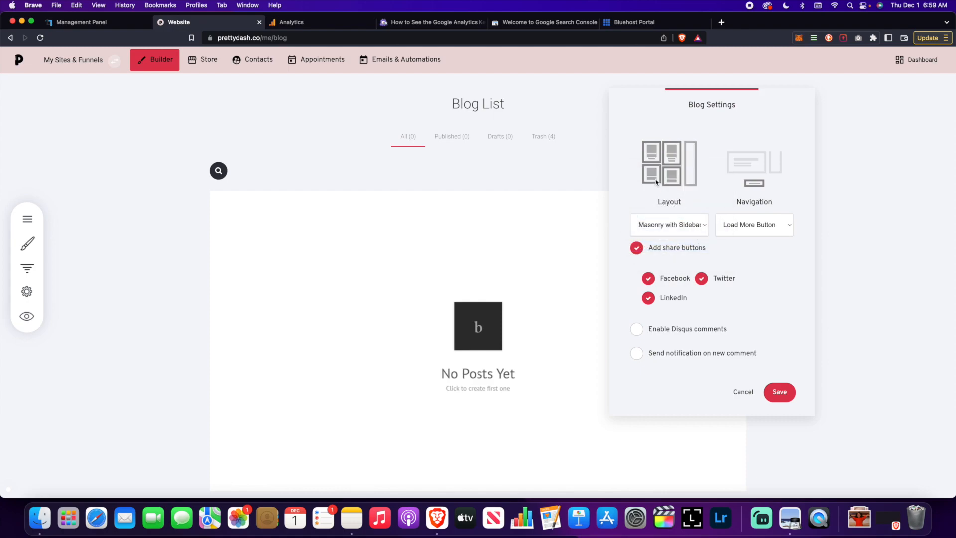
{"action": "left_click", "coordinate": [697, 223]}
{"action": "left_click", "coordinate": [685, 185]}
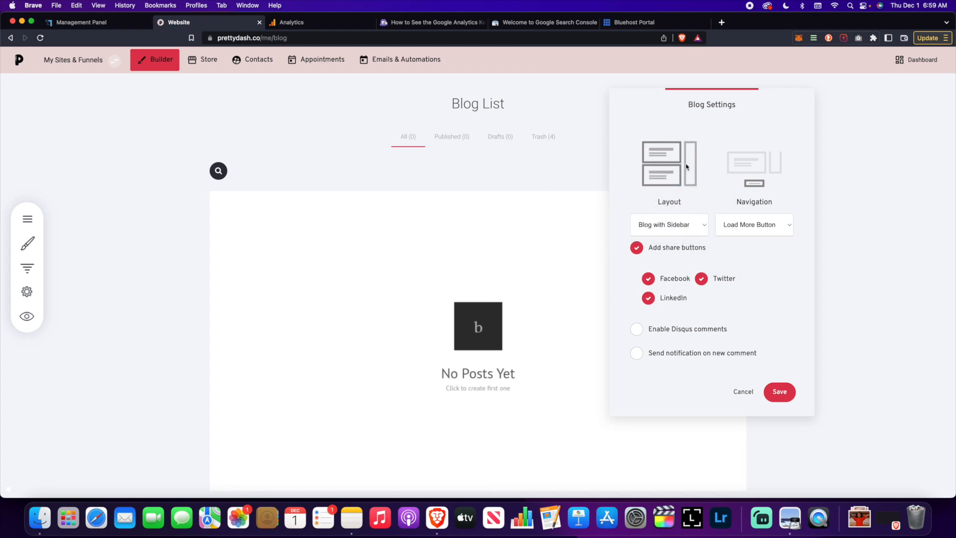
{"action": "left_click", "coordinate": [697, 232]}
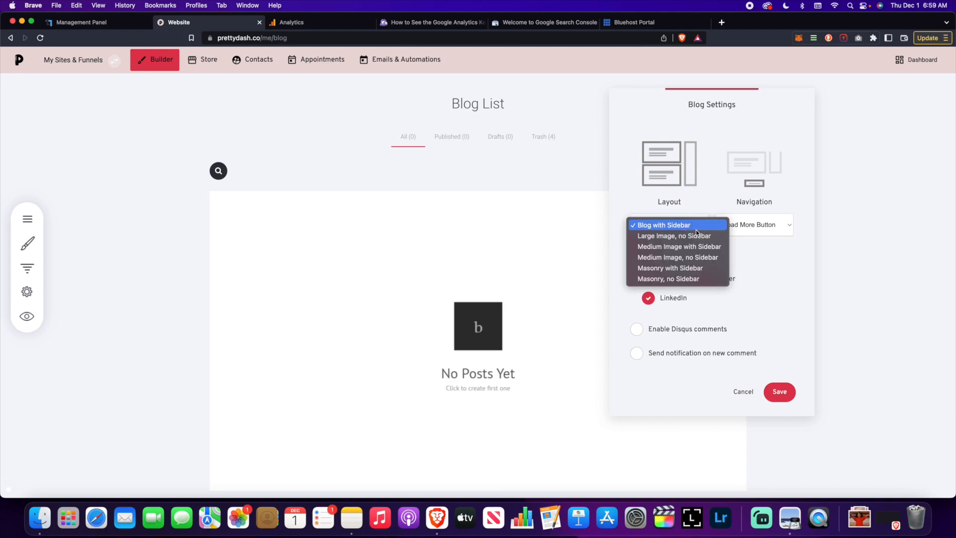
{"action": "left_click", "coordinate": [709, 184]}
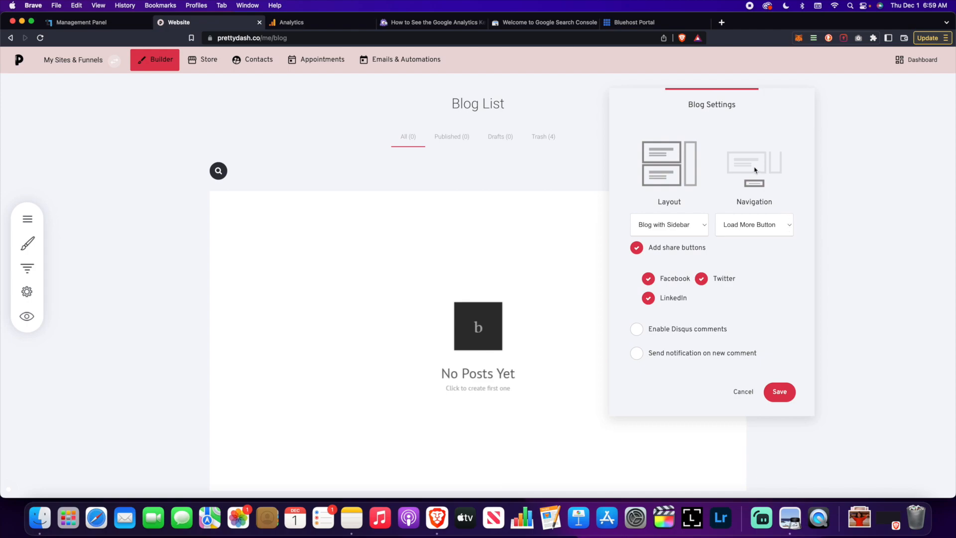
- Try Pagination as the blog's navigation style, then set it back to Load More Button
{"action": "left_click", "coordinate": [780, 227]}
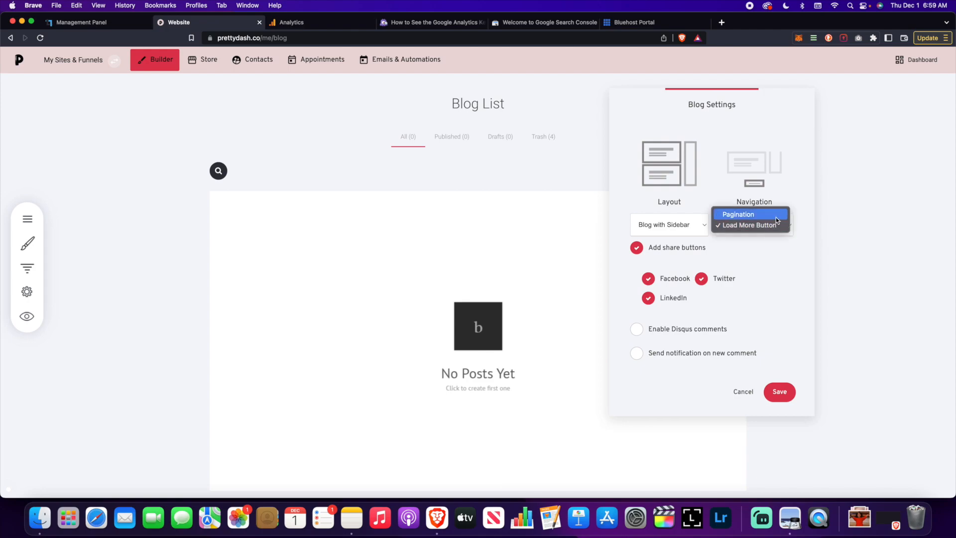
{"action": "left_click", "coordinate": [776, 217]}
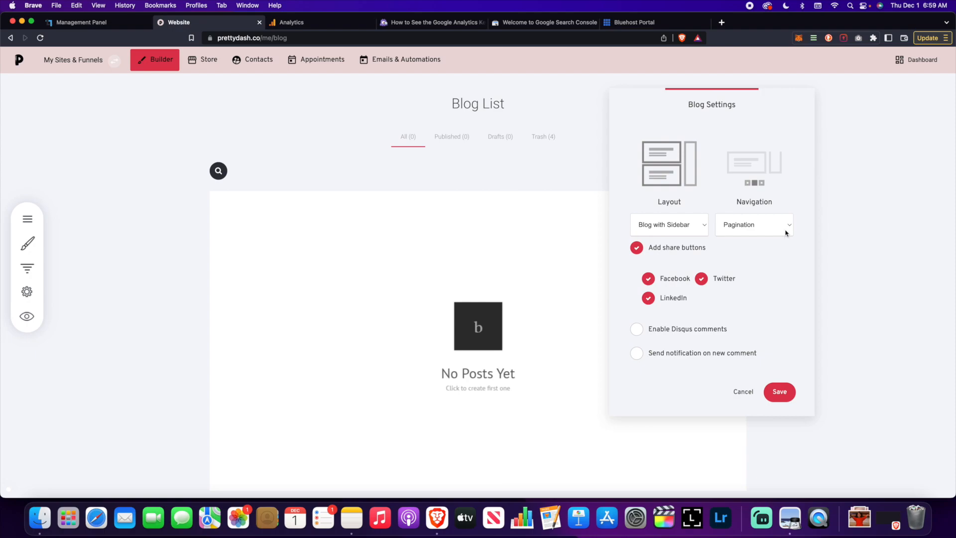
{"action": "left_click", "coordinate": [786, 232]}
{"action": "left_click", "coordinate": [774, 235]}
- Enable Disqus comments to view the shortname field, then turn the option off again
{"action": "left_click", "coordinate": [637, 329]}
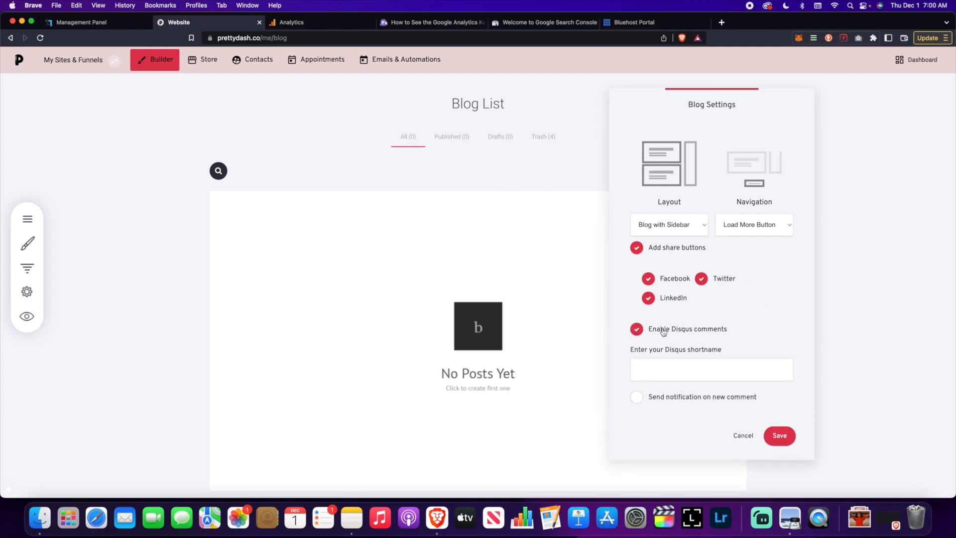
{"action": "left_click", "coordinate": [642, 330]}
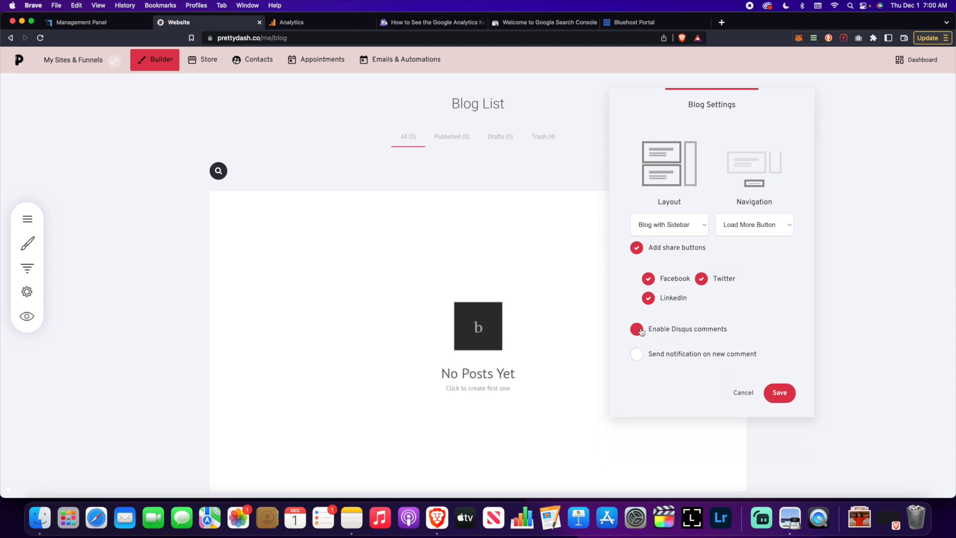
{"action": "left_click", "coordinate": [666, 333]}
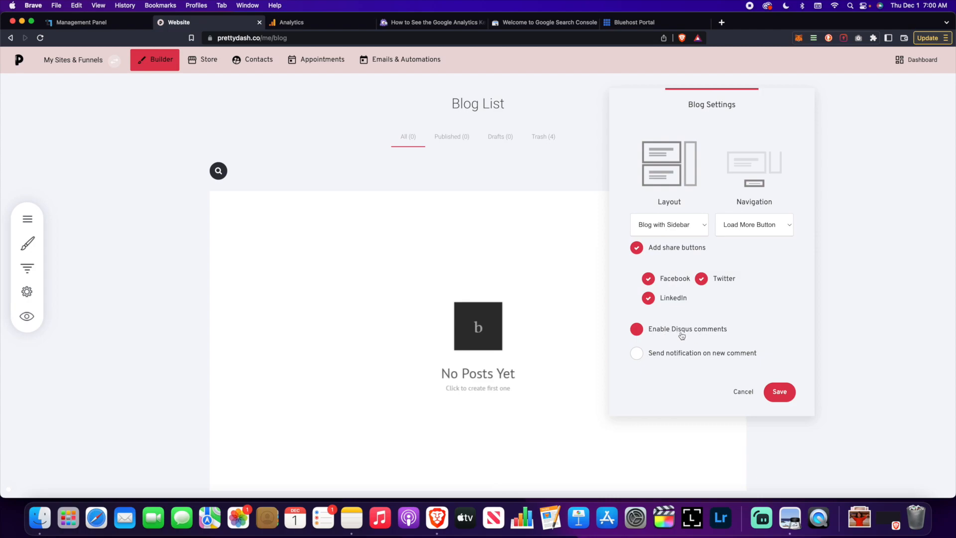
{"action": "left_click", "coordinate": [680, 334]}
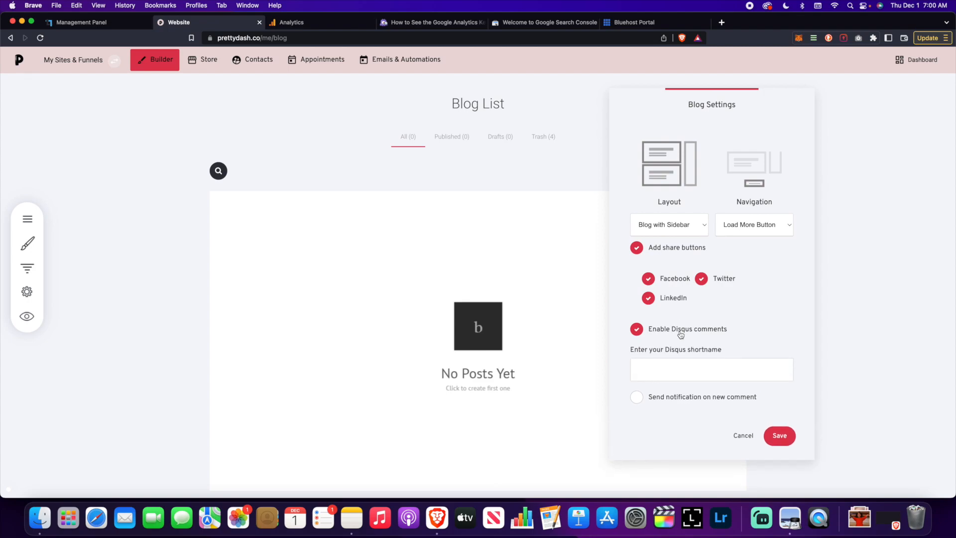
{"action": "left_click", "coordinate": [680, 333]}
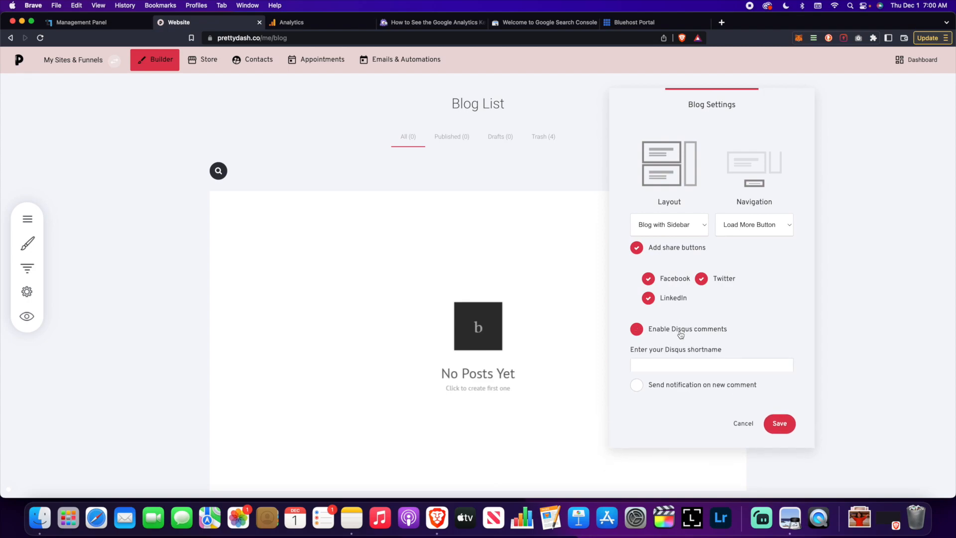
- Toggle the new-comment notification on to view its email field, switch it off, and save the blog settings
{"action": "left_click", "coordinate": [662, 353]}
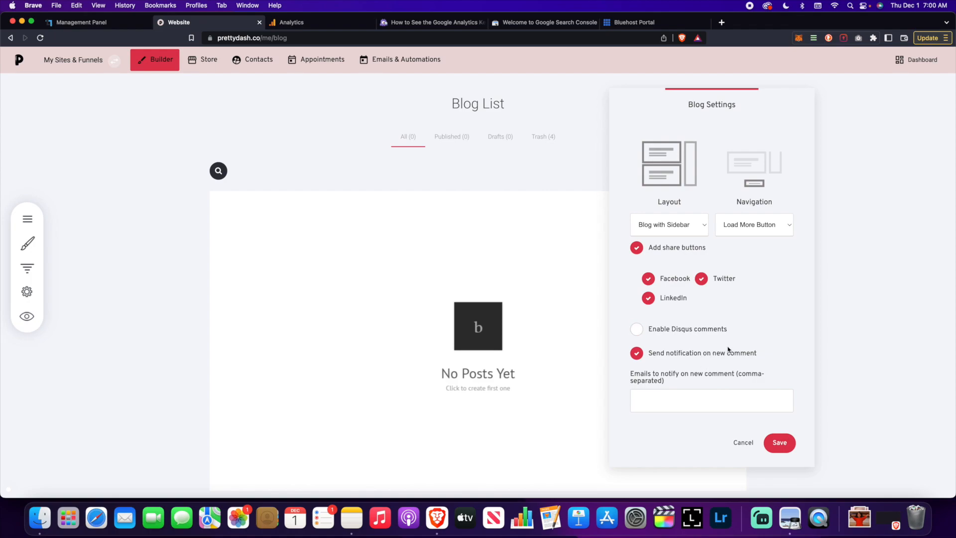
{"action": "left_click", "coordinate": [680, 357]}
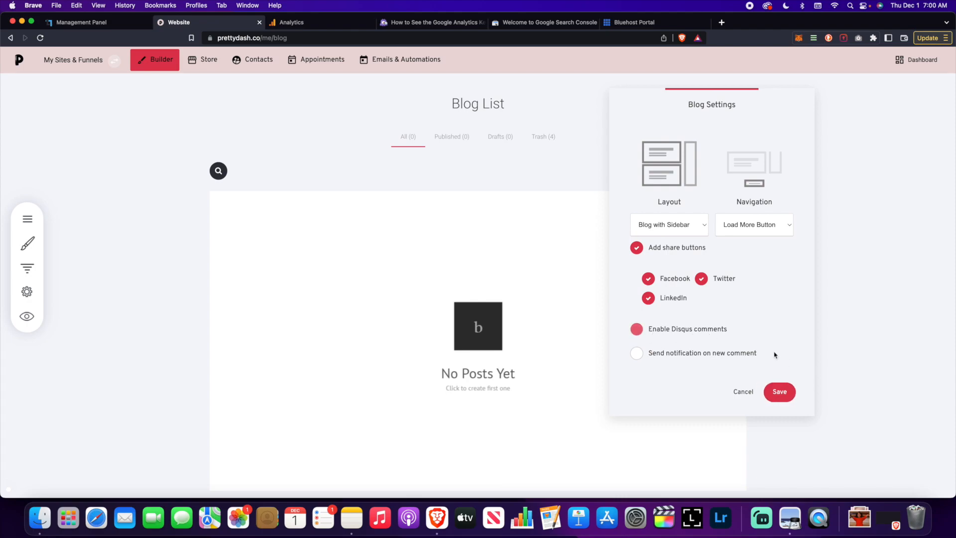
{"action": "left_click", "coordinate": [786, 392]}
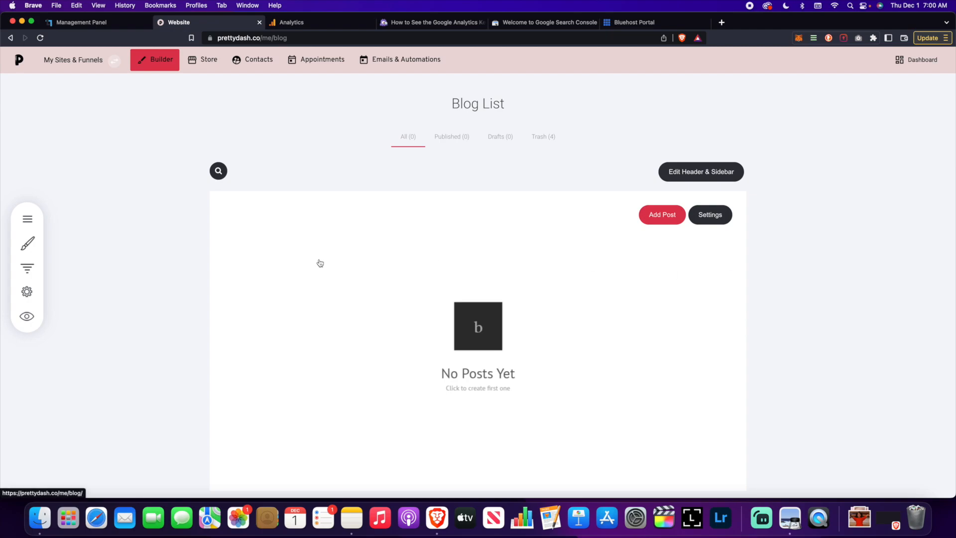
- Review the Blog page's name, URL, access options and SEO information, and close its settings without saving
{"action": "left_click", "coordinate": [21, 215]}
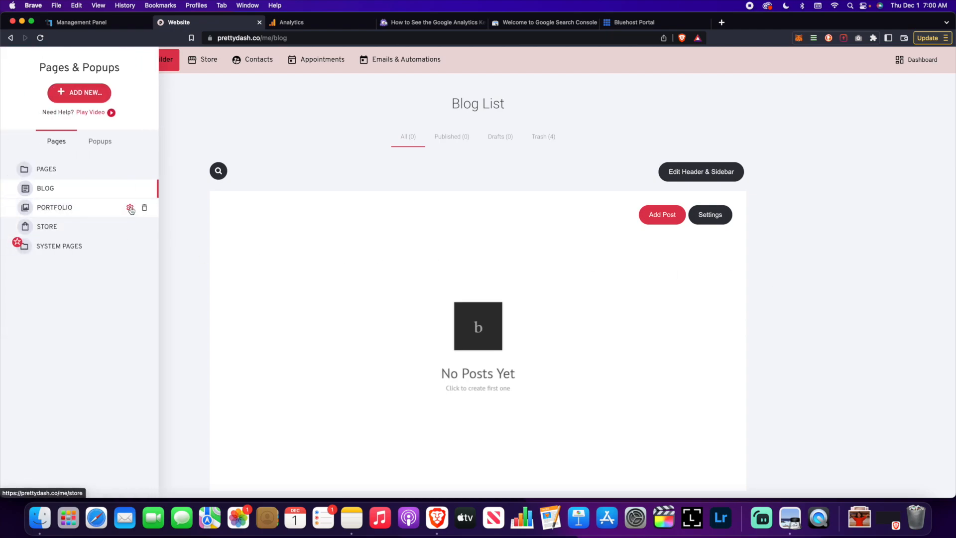
{"action": "left_click", "coordinate": [129, 189]}
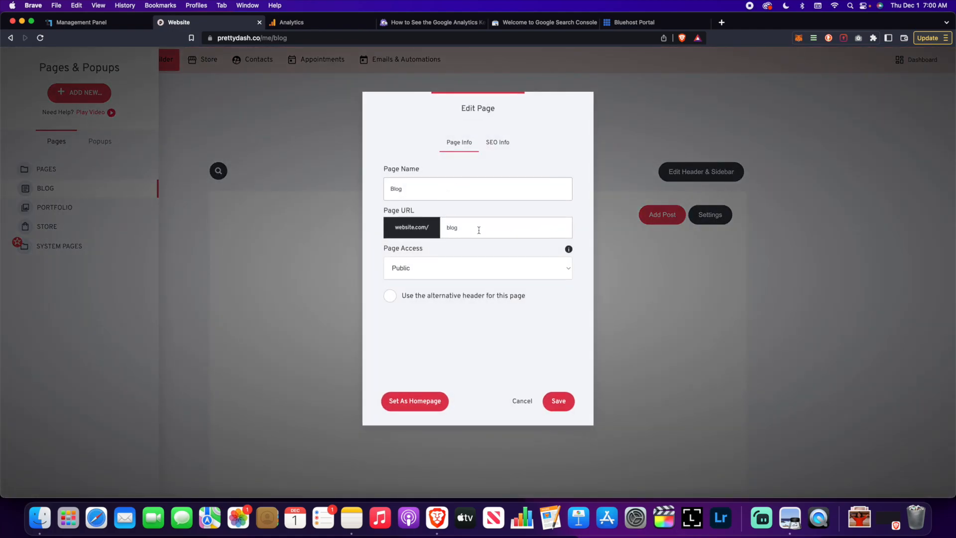
{"action": "left_click", "coordinate": [483, 264]}
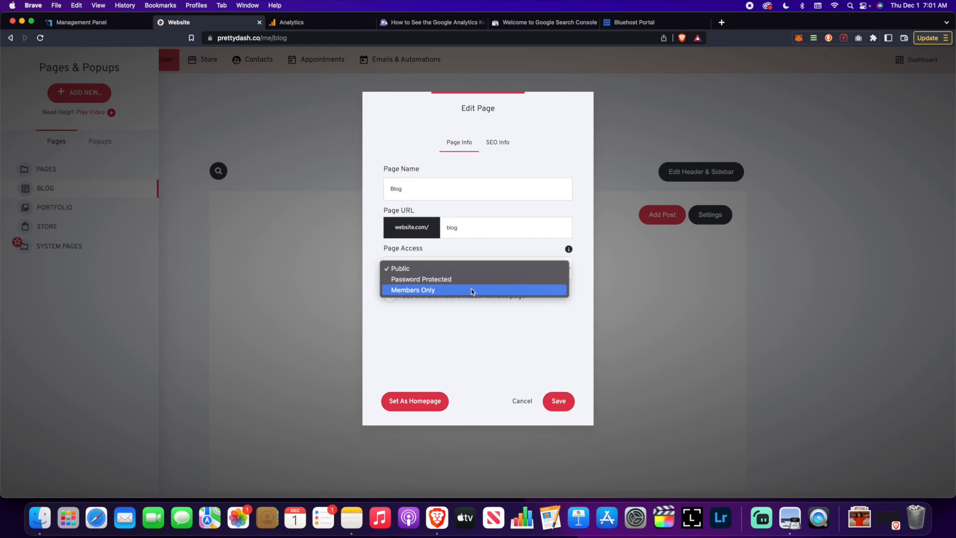
{"action": "left_click", "coordinate": [482, 249]}
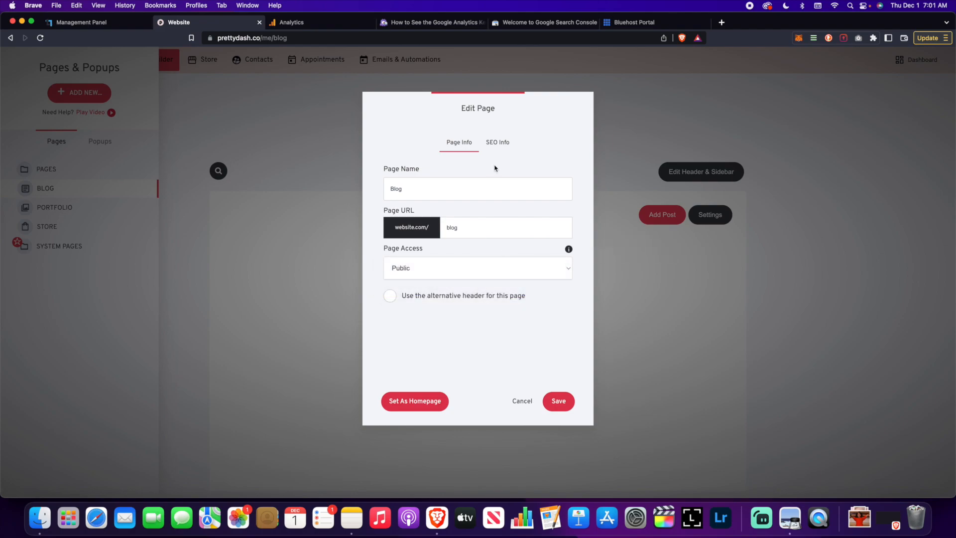
{"action": "left_click", "coordinate": [498, 143]}
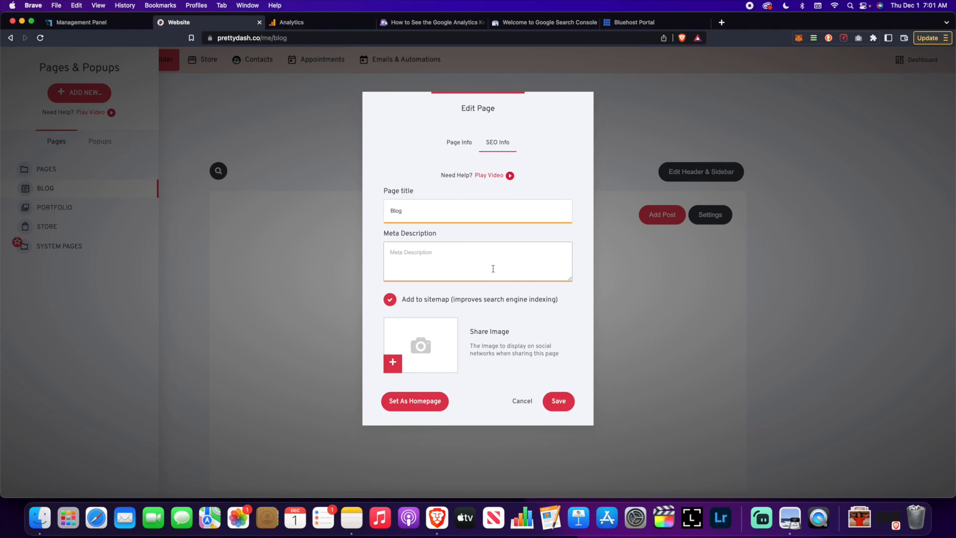
{"action": "mouse_move", "coordinate": [510, 297]}
{"action": "left_click", "coordinate": [522, 401]}
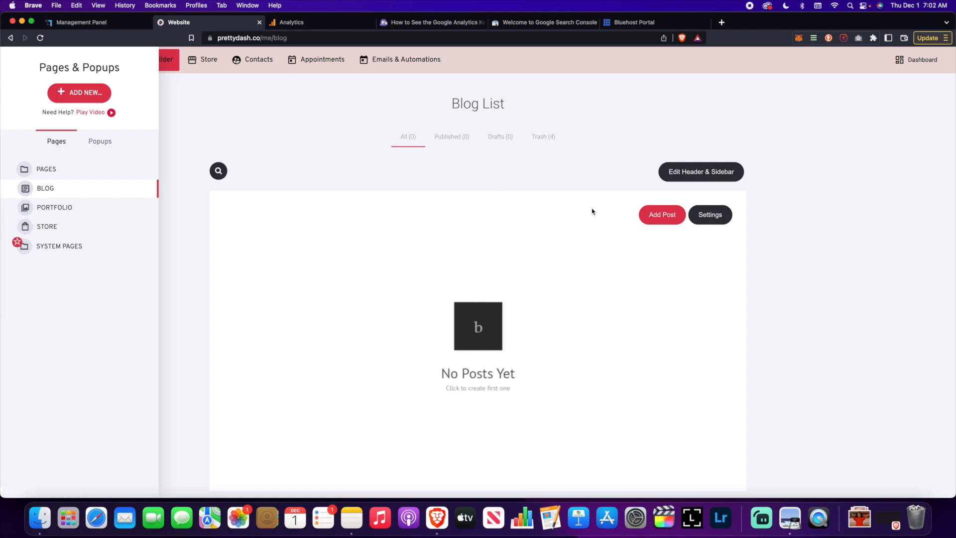
- Open the blog's header and sidebar for editing and look over the title header, About, Tags, New Posts and Popular Categories sections
{"action": "left_click", "coordinate": [692, 173]}
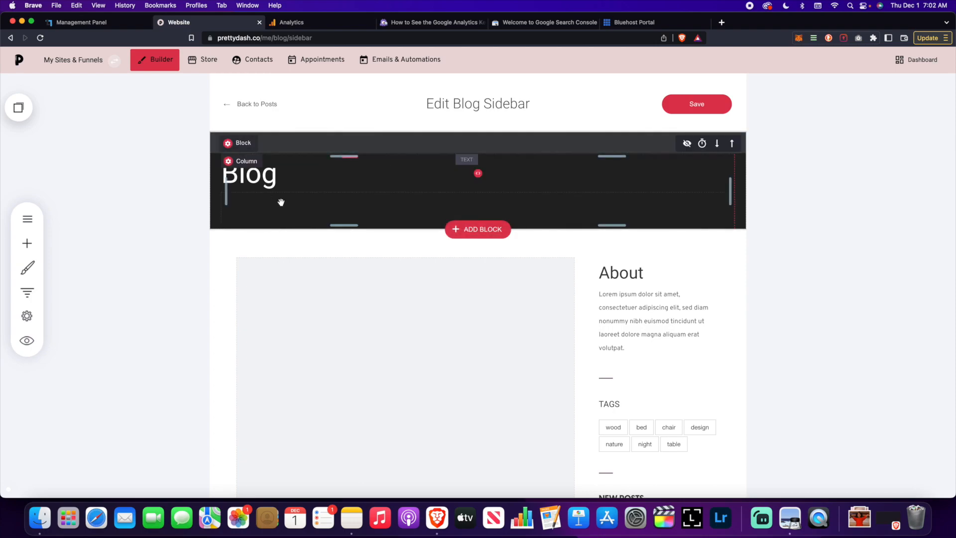
{"action": "scroll", "coordinate": [622, 214], "scroll_direction": "down", "scroll_amount": 2}
{"action": "scroll", "coordinate": [626, 217], "scroll_direction": "down", "scroll_amount": 3}
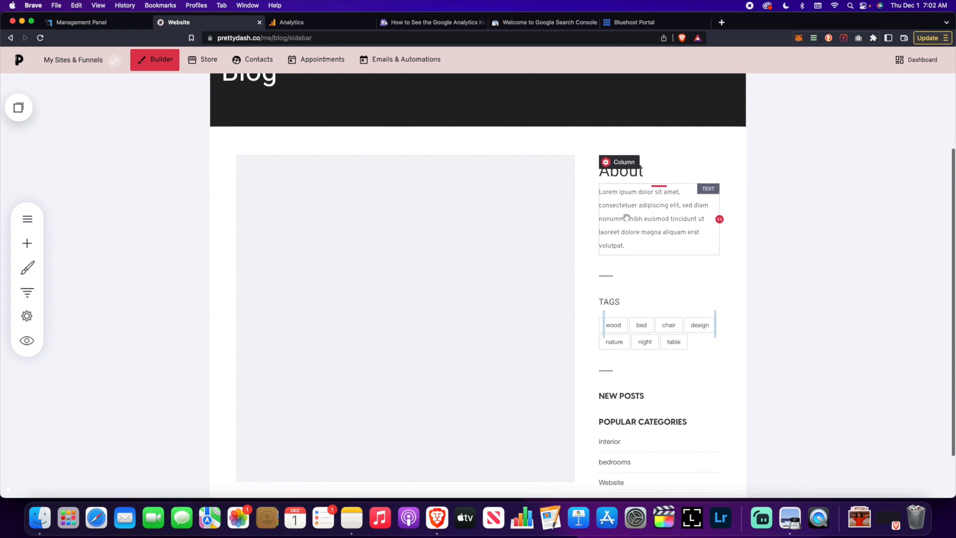
{"action": "scroll", "coordinate": [448, 205], "scroll_direction": "up", "scroll_amount": 2}
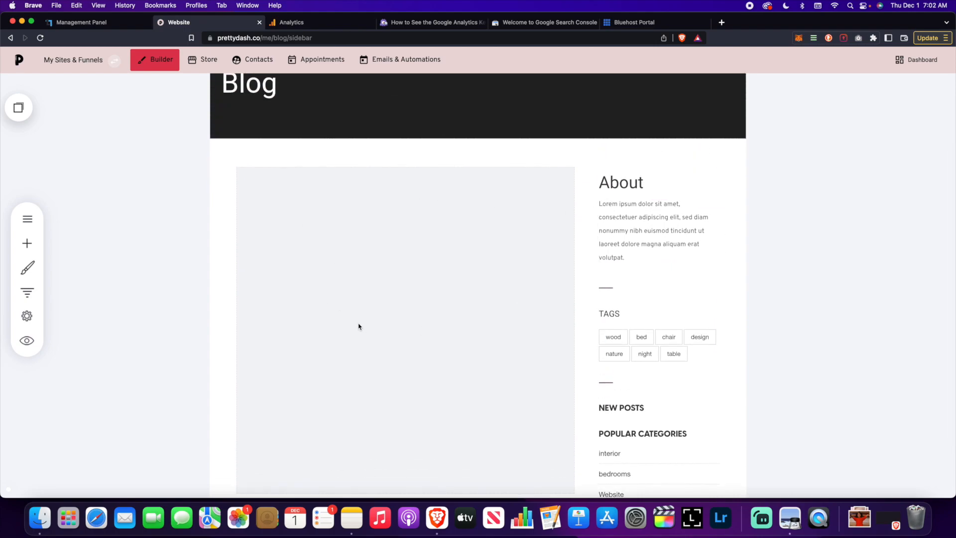
{"action": "scroll", "coordinate": [368, 327], "scroll_direction": "up", "scroll_amount": 1}
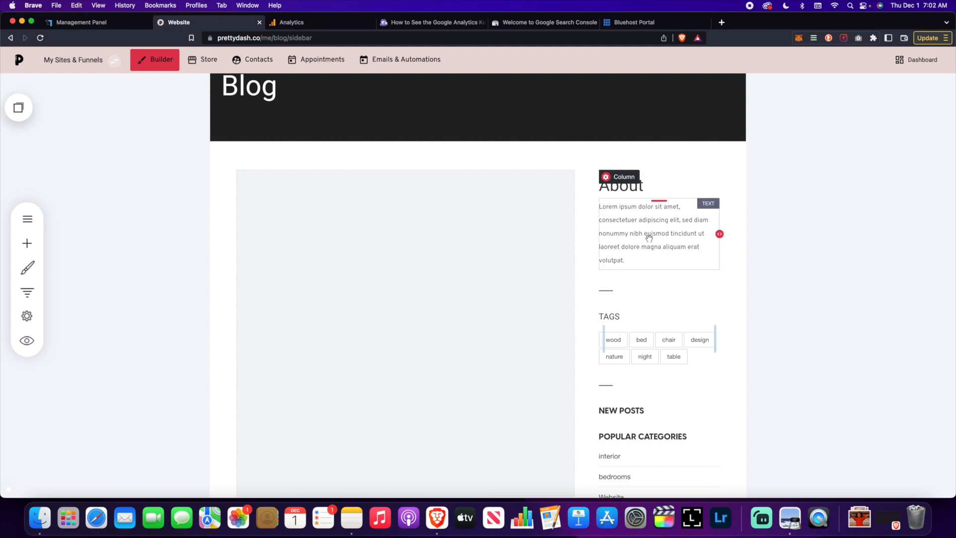
- Browse the widgets available for the blog layout and look over the sidebar from About down to Popular Categories
{"action": "scroll", "coordinate": [646, 234], "scroll_direction": "down", "scroll_amount": 2}
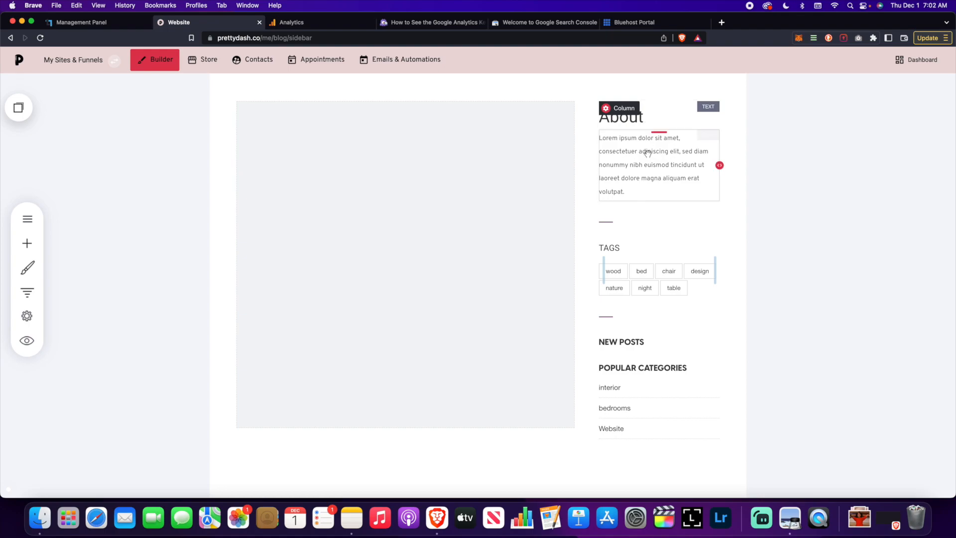
{"action": "left_click", "coordinate": [26, 243]}
{"action": "scroll", "coordinate": [123, 237], "scroll_direction": "down", "scroll_amount": 5}
{"action": "scroll", "coordinate": [123, 237], "scroll_direction": "down", "scroll_amount": 7}
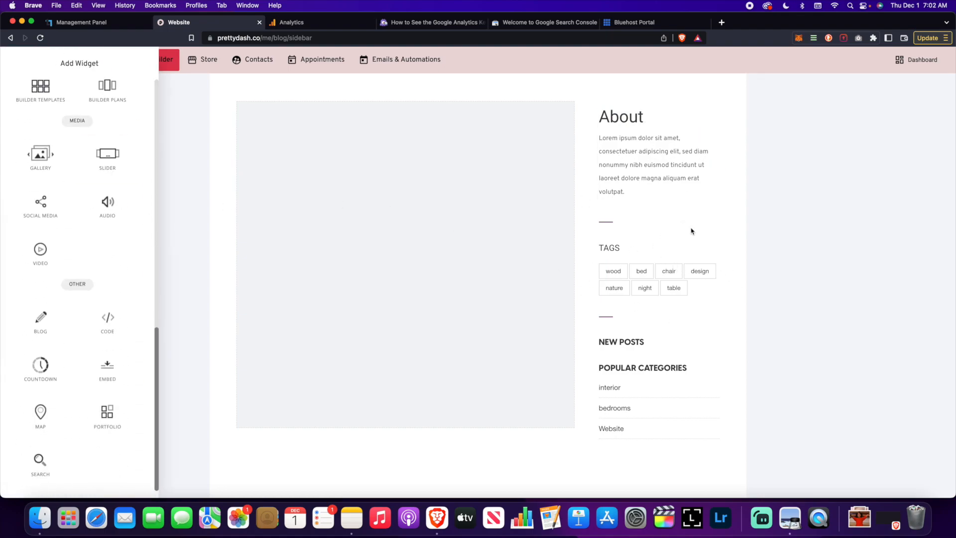
{"action": "scroll", "coordinate": [97, 259], "scroll_direction": "up", "scroll_amount": 7}
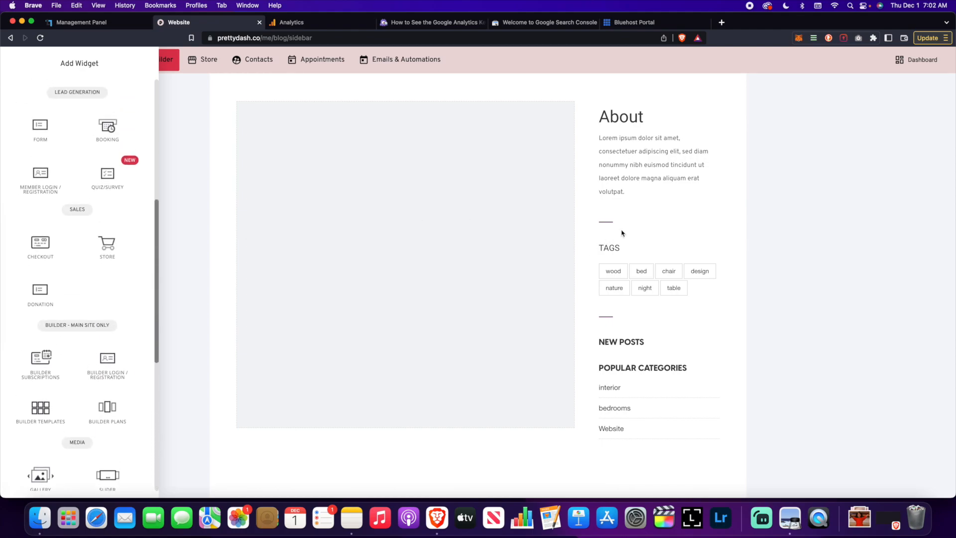
{"action": "left_click", "coordinate": [794, 209]}
{"action": "scroll", "coordinate": [717, 239], "scroll_direction": "up", "scroll_amount": 3}
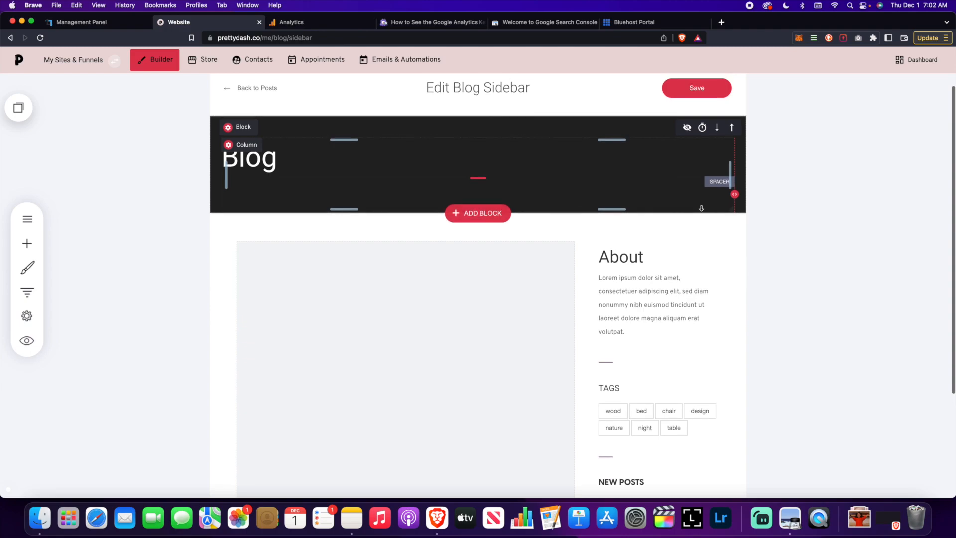
{"action": "scroll", "coordinate": [717, 279], "scroll_direction": "down", "scroll_amount": 2}
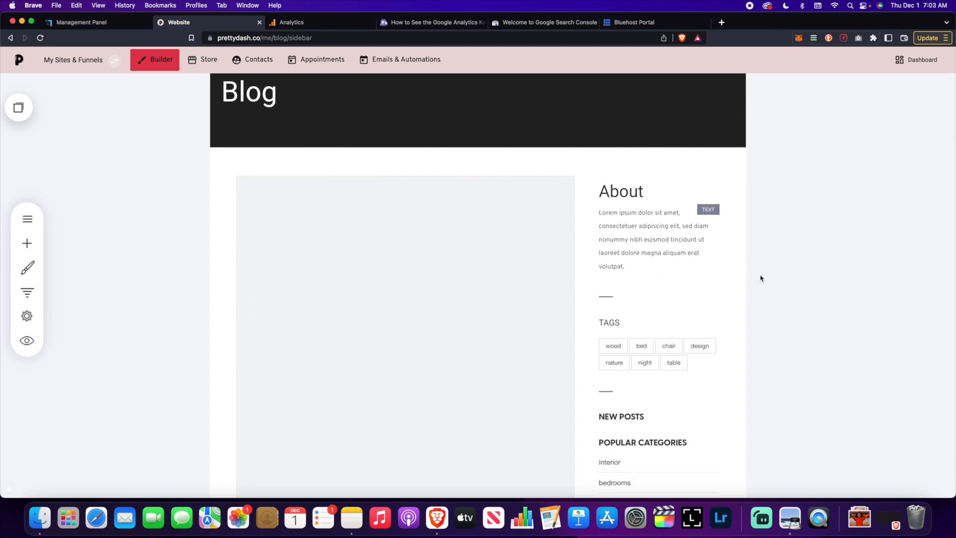
{"action": "scroll", "coordinate": [753, 282], "scroll_direction": "down", "scroll_amount": 2}
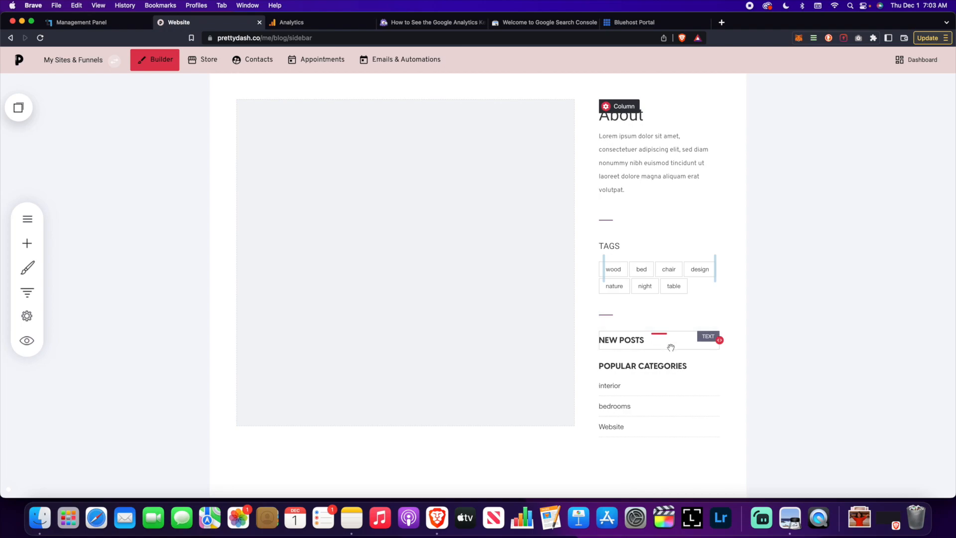
- Increase the space above the Blog title in the header block to about 125 px
{"action": "scroll", "coordinate": [642, 341], "scroll_direction": "up", "scroll_amount": 5}
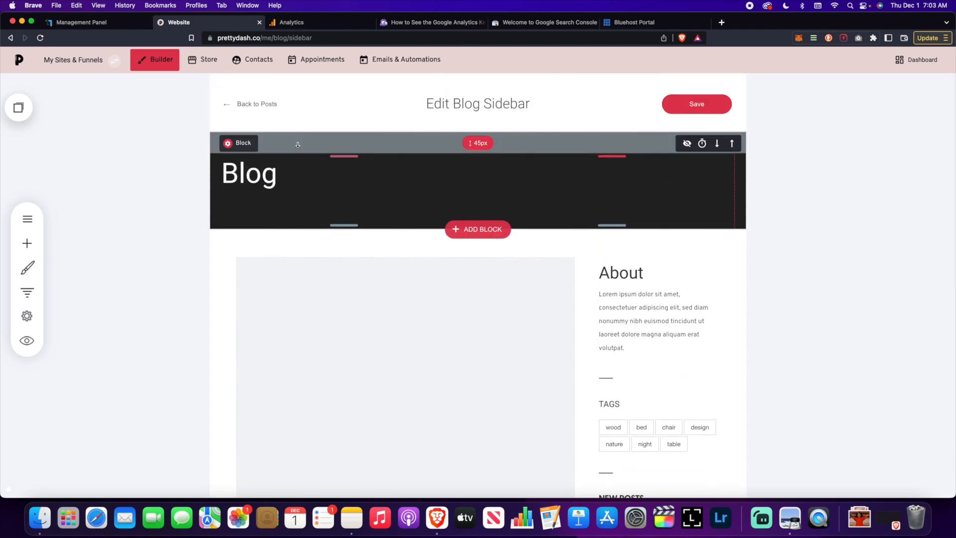
{"action": "left_click_drag", "start_coordinate": [378, 149], "coordinate": [376, 174]}
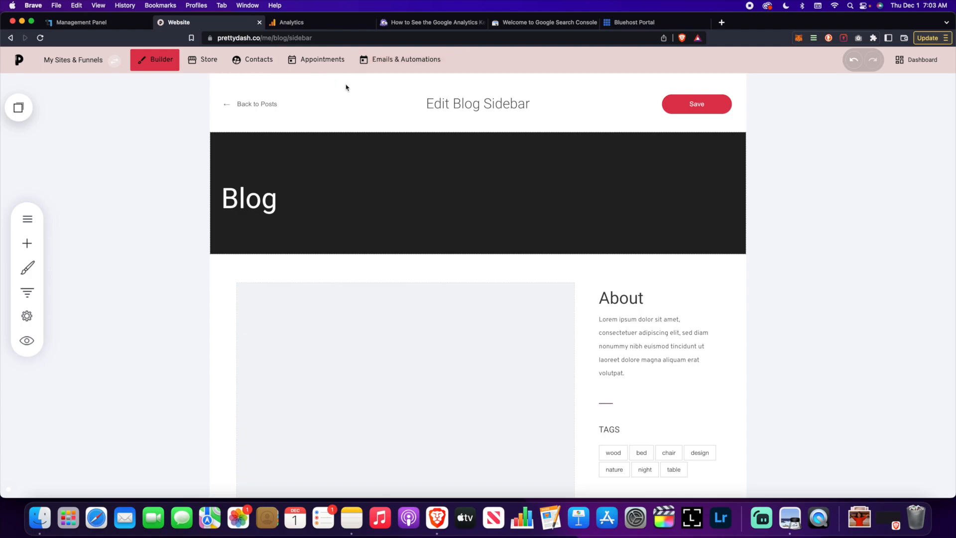
{"action": "left_click_drag", "start_coordinate": [364, 179], "coordinate": [362, 190]}
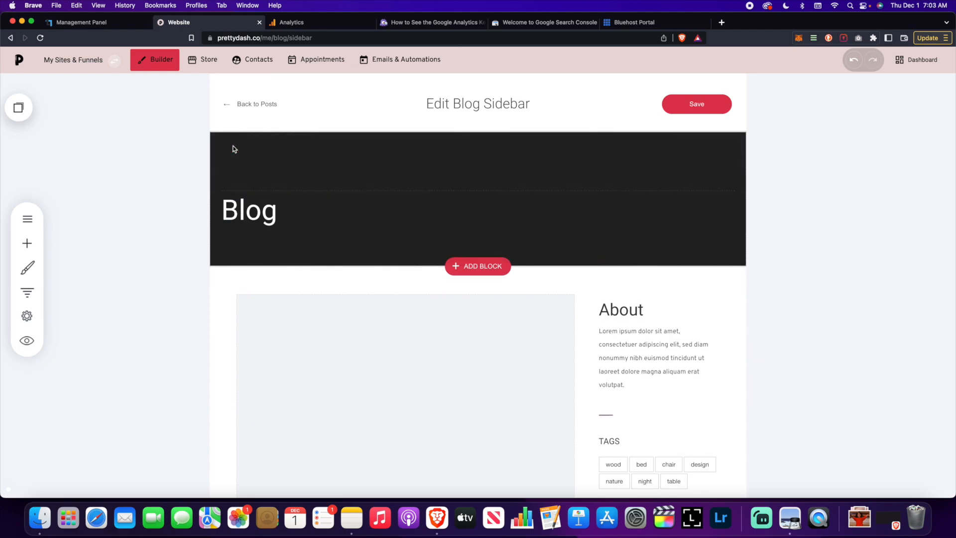
- Set the Blog header block's background color to EAD8D9
{"action": "left_click", "coordinate": [238, 144]}
{"action": "left_click", "coordinate": [290, 188]}
{"action": "double_click", "coordinate": [408, 263]}
{"action": "type", "text": "ead8d9"}
{"action": "key", "text": "Return"}
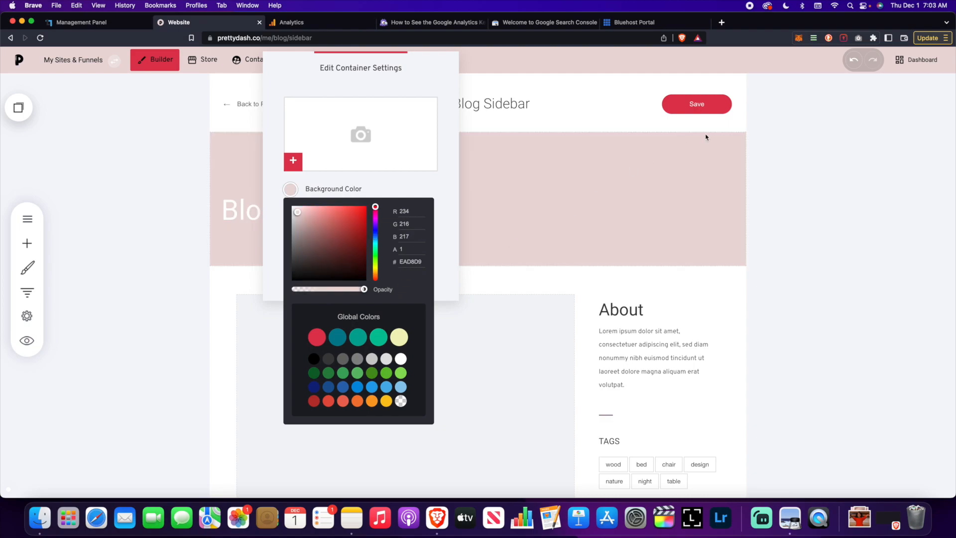
{"action": "left_click", "coordinate": [823, 193]}
- Change the Blog title's font to Visby and its text color to black
{"action": "double_click", "coordinate": [269, 211]}
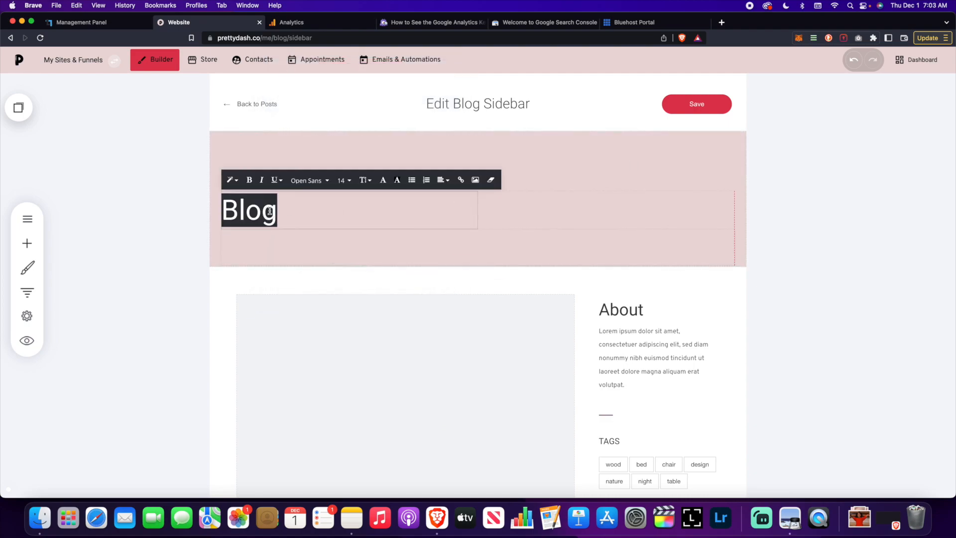
{"action": "left_click", "coordinate": [308, 181]}
{"action": "left_click", "coordinate": [325, 202]}
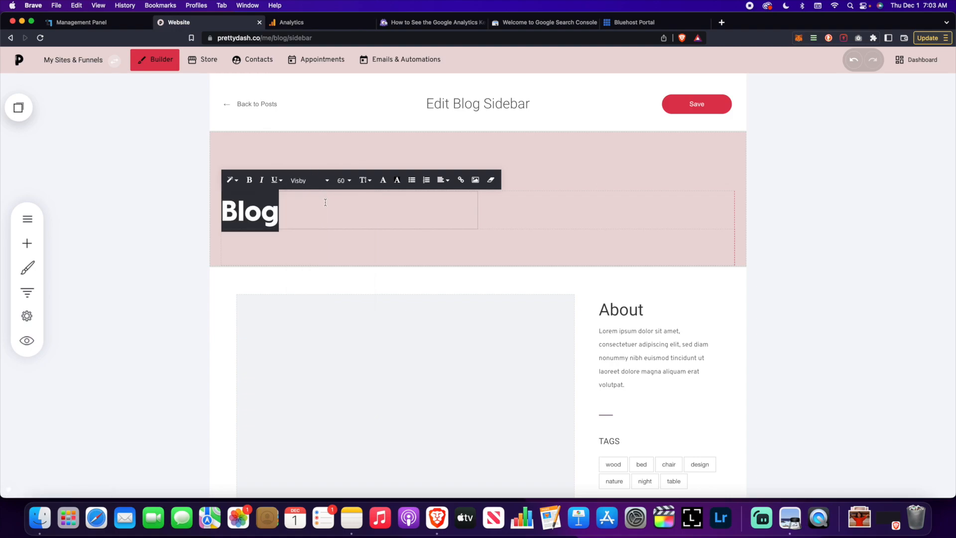
{"action": "left_click", "coordinate": [383, 179]}
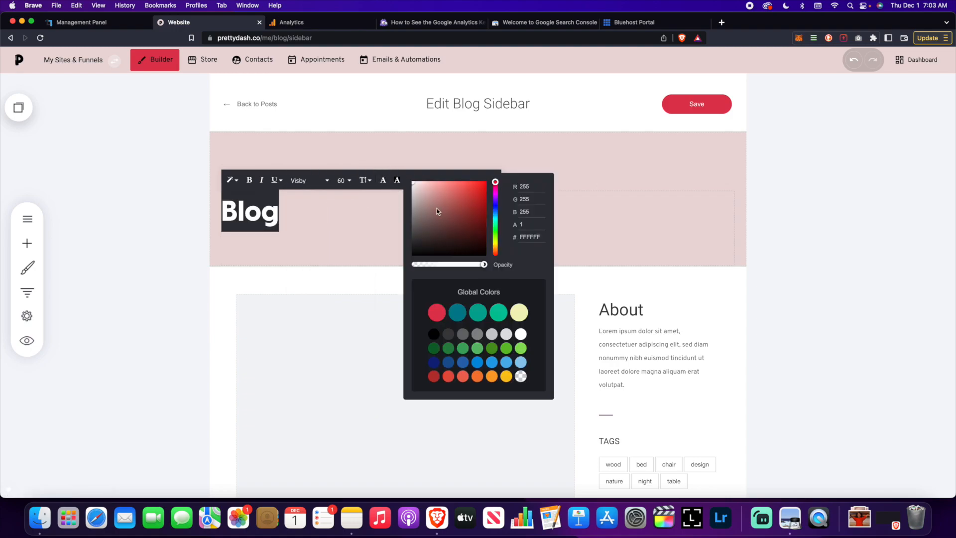
{"action": "left_click", "coordinate": [789, 221]}
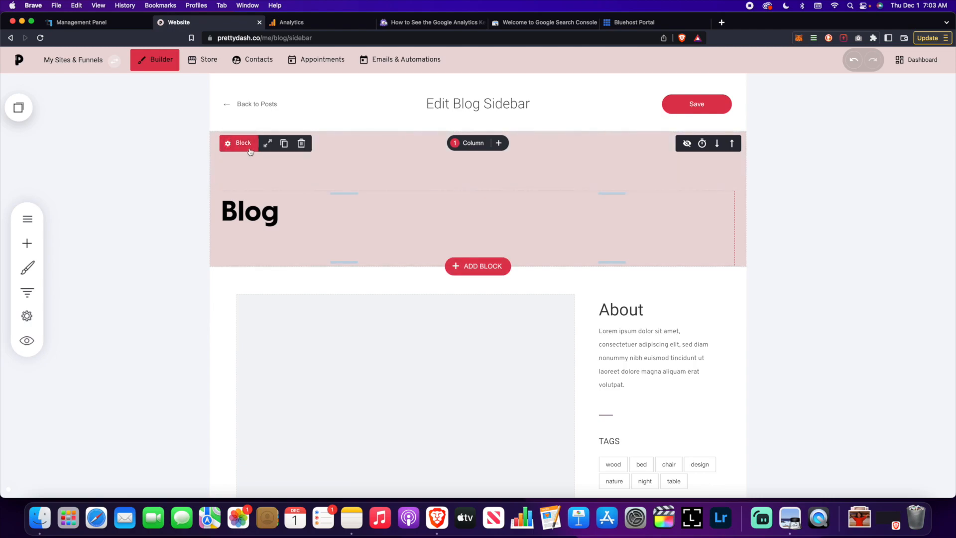
{"action": "left_click", "coordinate": [27, 243]}
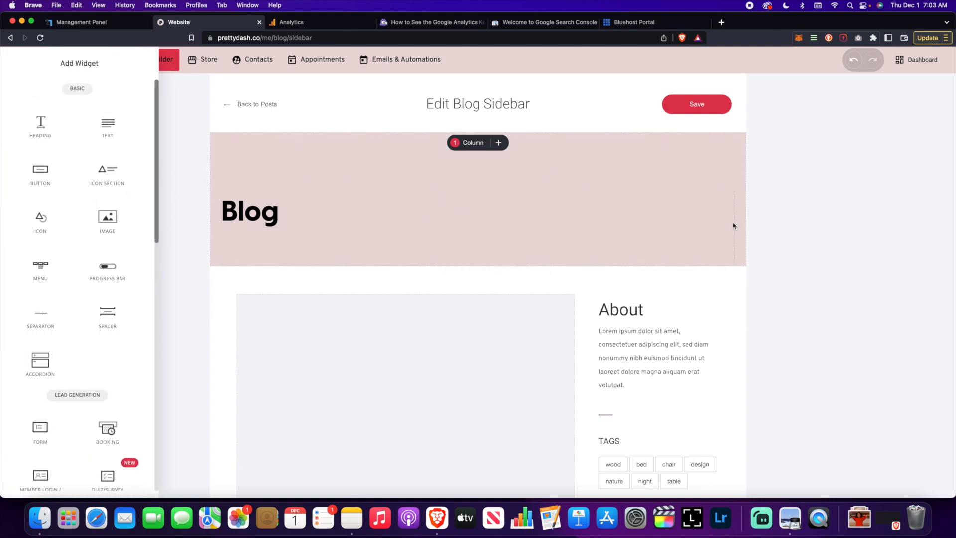
{"action": "left_click", "coordinate": [792, 214]}
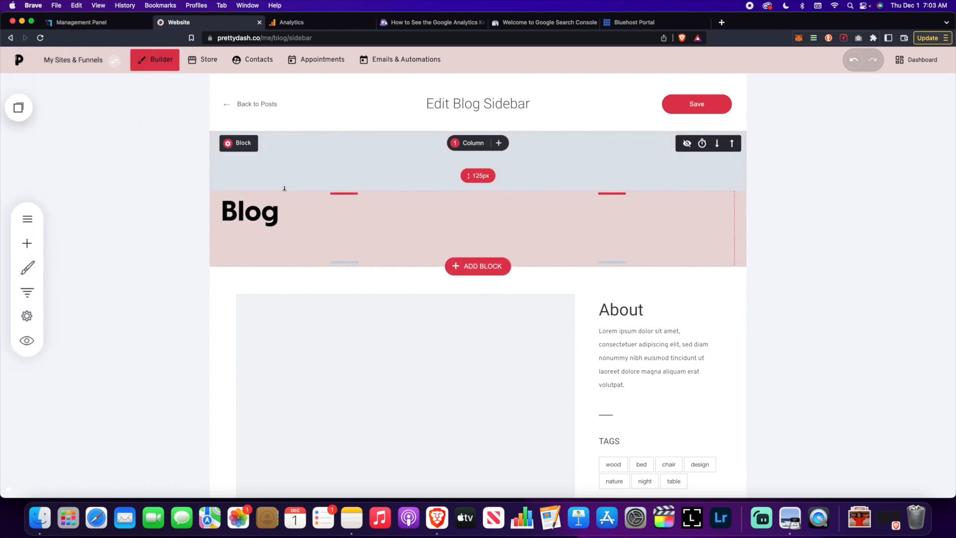
- Center the Blog title in the header and slightly reduce the space above it
{"action": "double_click", "coordinate": [288, 208]}
{"action": "left_click", "coordinate": [437, 181]}
{"action": "left_click", "coordinate": [459, 200]}
{"action": "left_click", "coordinate": [802, 209]}
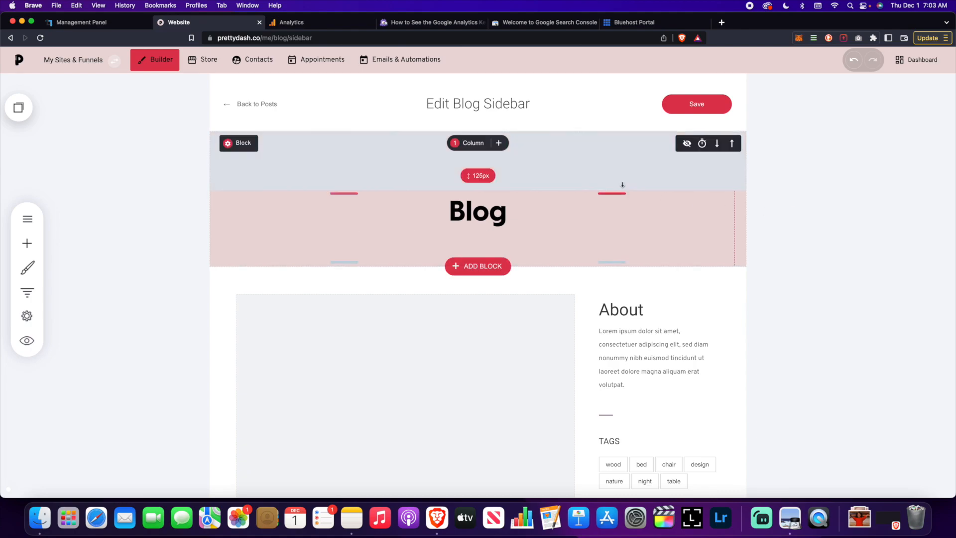
{"action": "left_click_drag", "start_coordinate": [535, 185], "coordinate": [536, 183]}
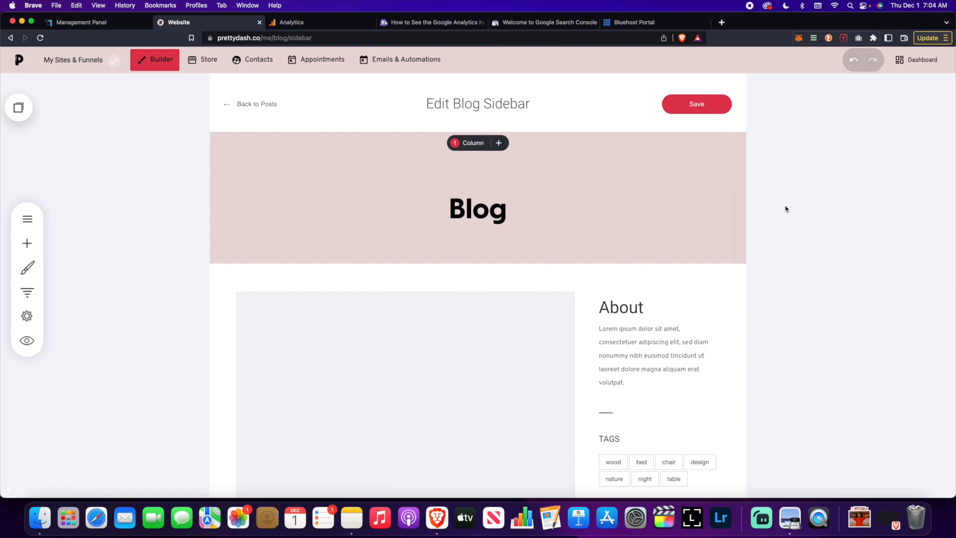
- Review the header, post area and sidebar layout, and return to the blog list
{"action": "scroll", "coordinate": [653, 165], "scroll_direction": "down", "scroll_amount": 5}
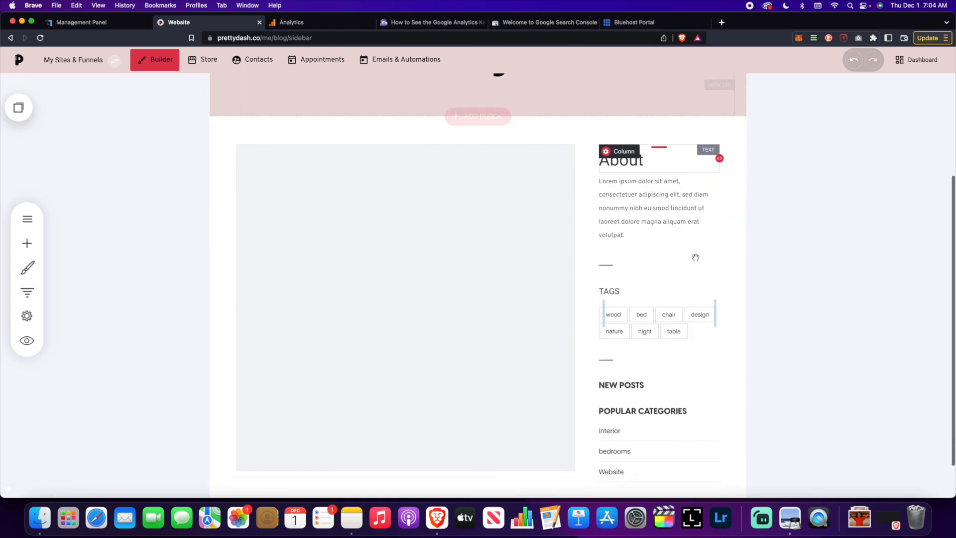
{"action": "scroll", "coordinate": [427, 224], "scroll_direction": "up", "scroll_amount": 5}
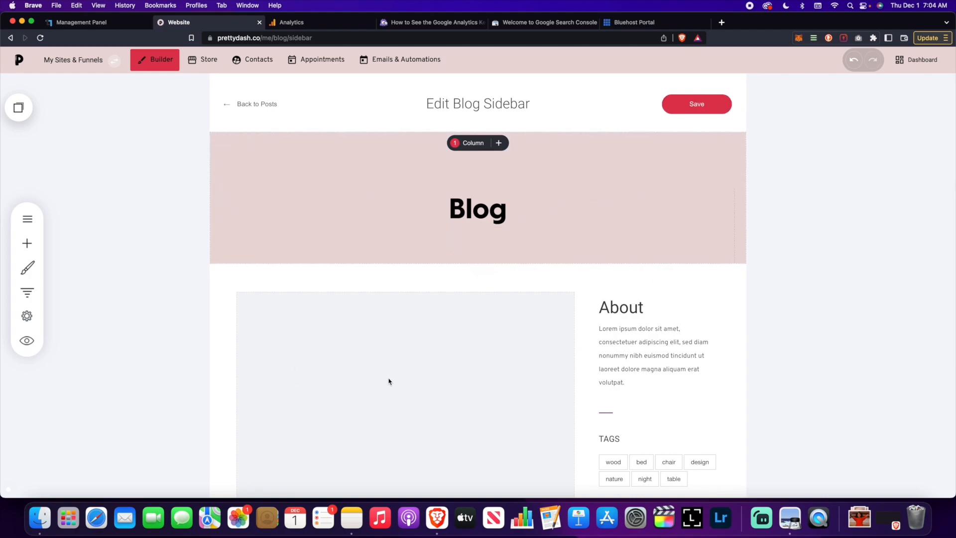
{"action": "scroll", "coordinate": [429, 348], "scroll_direction": "down", "scroll_amount": 2}
{"action": "scroll", "coordinate": [429, 348], "scroll_direction": "up", "scroll_amount": 2}
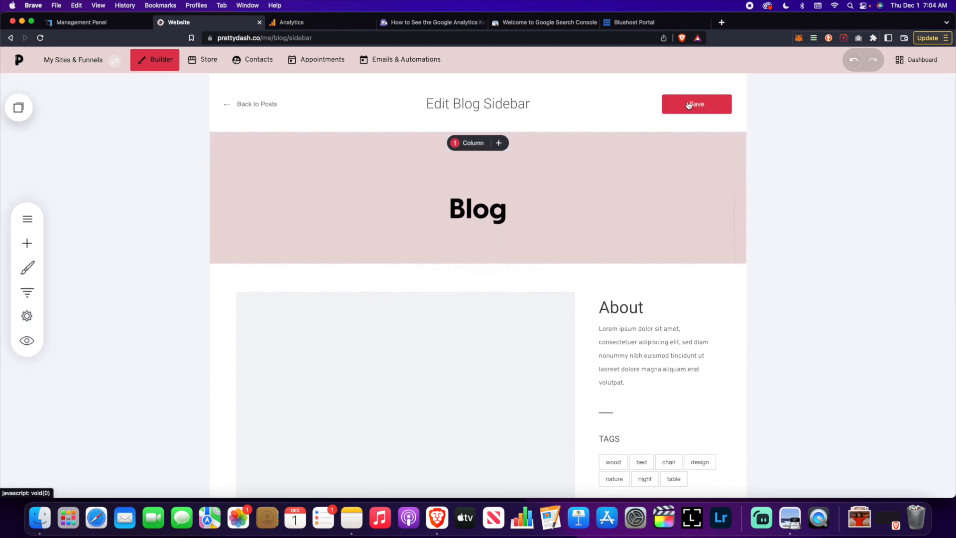
{"action": "scroll", "coordinate": [642, 309], "scroll_direction": "down", "scroll_amount": 4}
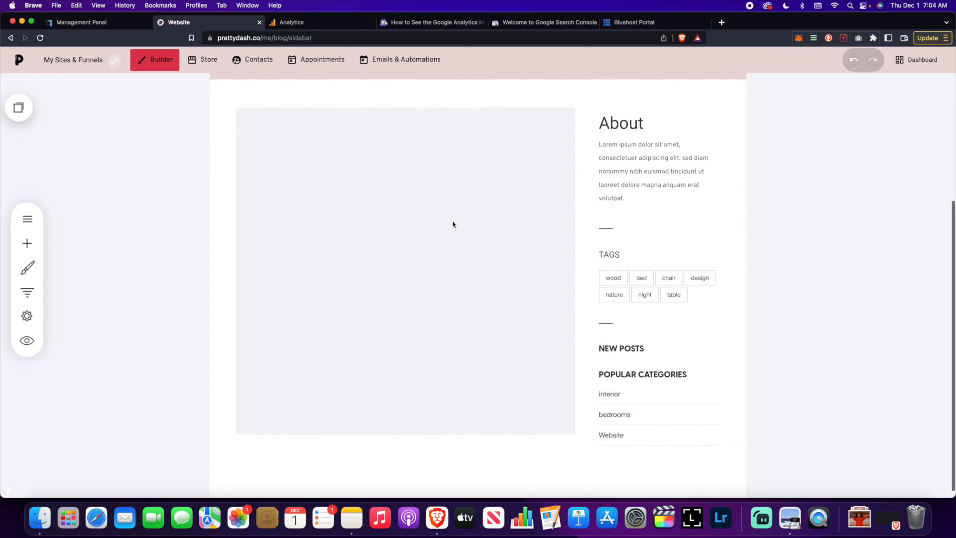
{"action": "scroll", "coordinate": [453, 224], "scroll_direction": "up", "scroll_amount": 5}
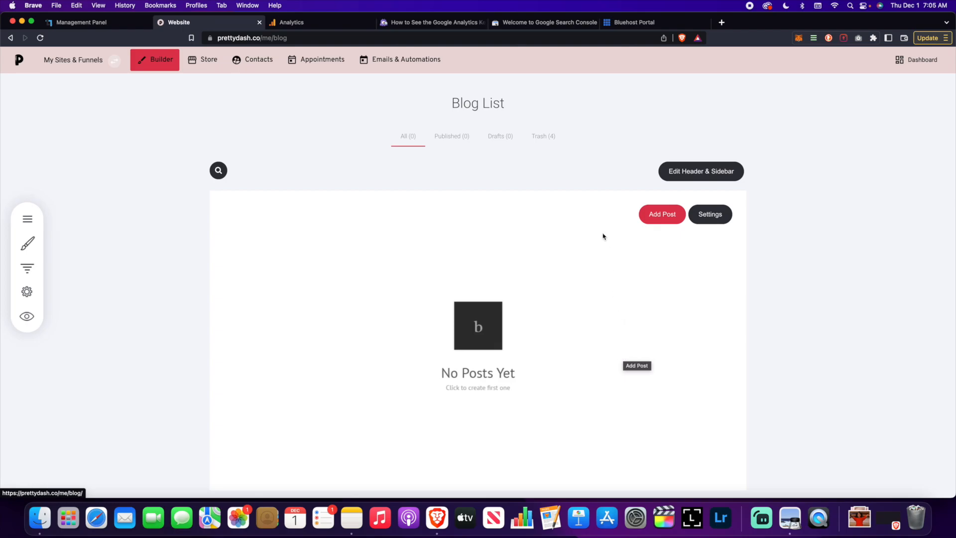
- Add a new blog post and use the photo of a woman wearing headphones as its featured image
{"action": "left_click", "coordinate": [658, 215]}
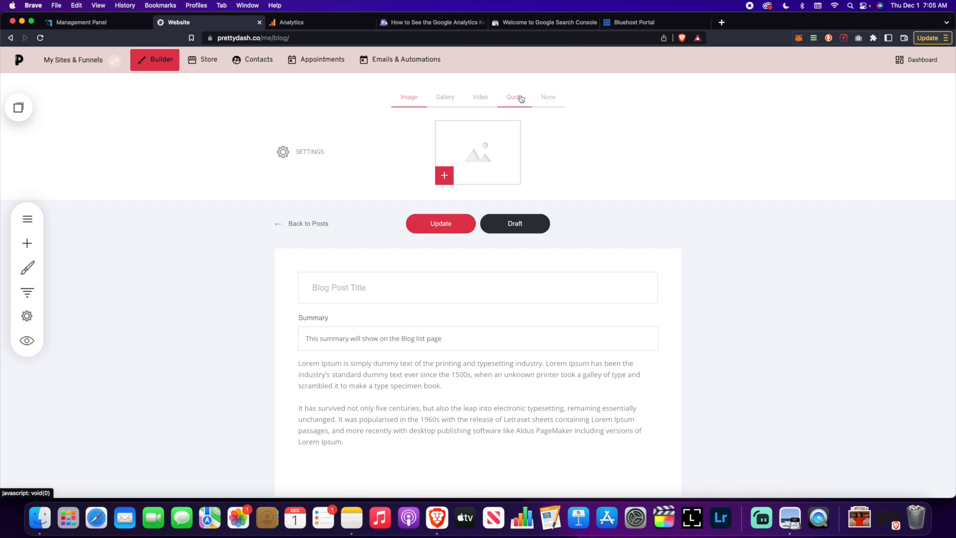
{"action": "left_click", "coordinate": [554, 100]}
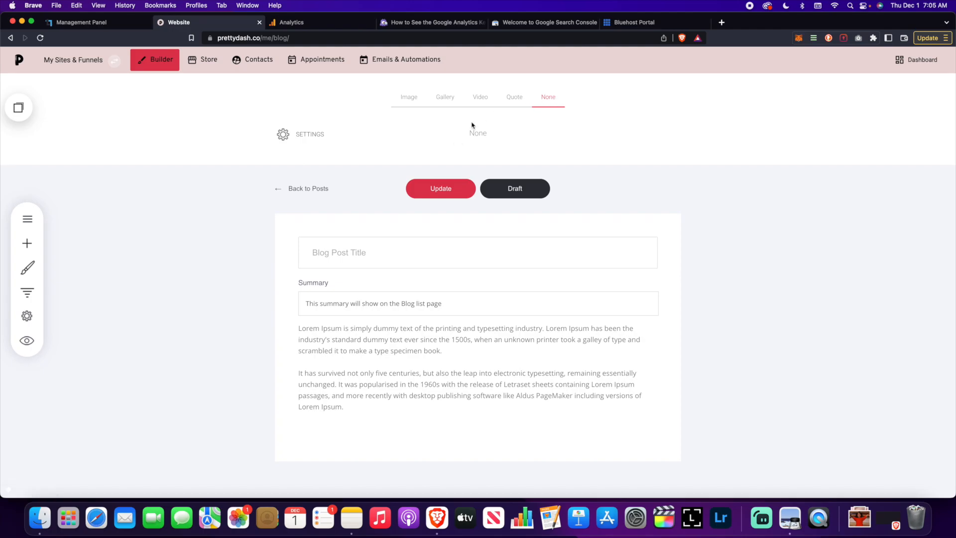
{"action": "left_click", "coordinate": [417, 105]}
{"action": "left_click", "coordinate": [480, 147]}
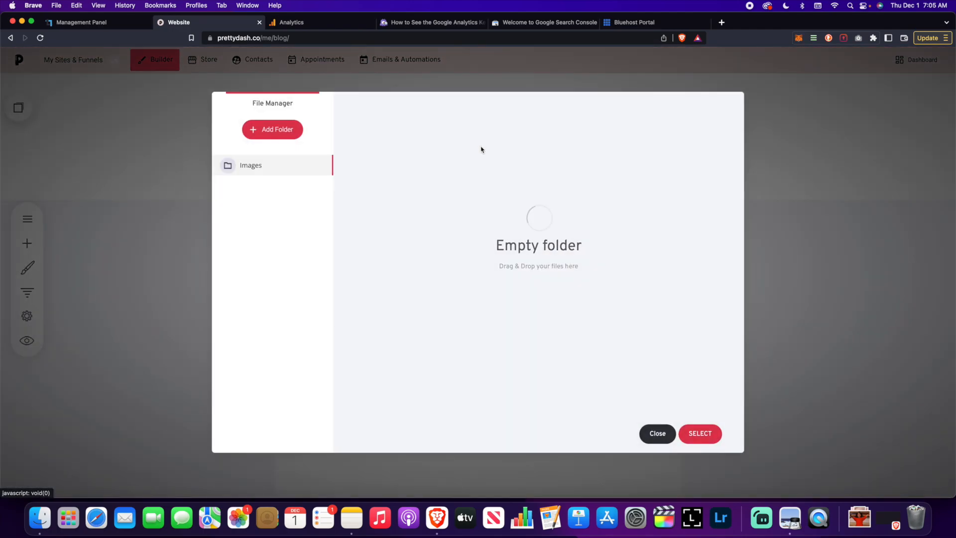
{"action": "scroll", "coordinate": [430, 244], "scroll_direction": "down", "scroll_amount": 3}
{"action": "left_click", "coordinate": [430, 252]}
{"action": "left_click", "coordinate": [709, 438]}
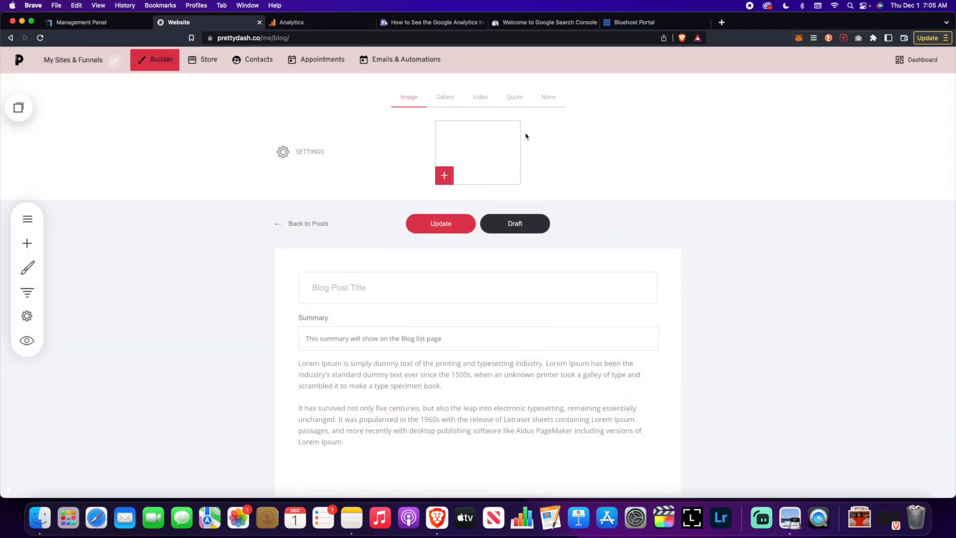
- Enter "Test Blog Title" as the blog post's title
{"action": "scroll", "coordinate": [375, 172], "scroll_direction": "down", "scroll_amount": 2}
{"action": "left_click", "coordinate": [397, 241]}
{"action": "type", "text": "Test Blog Title"}
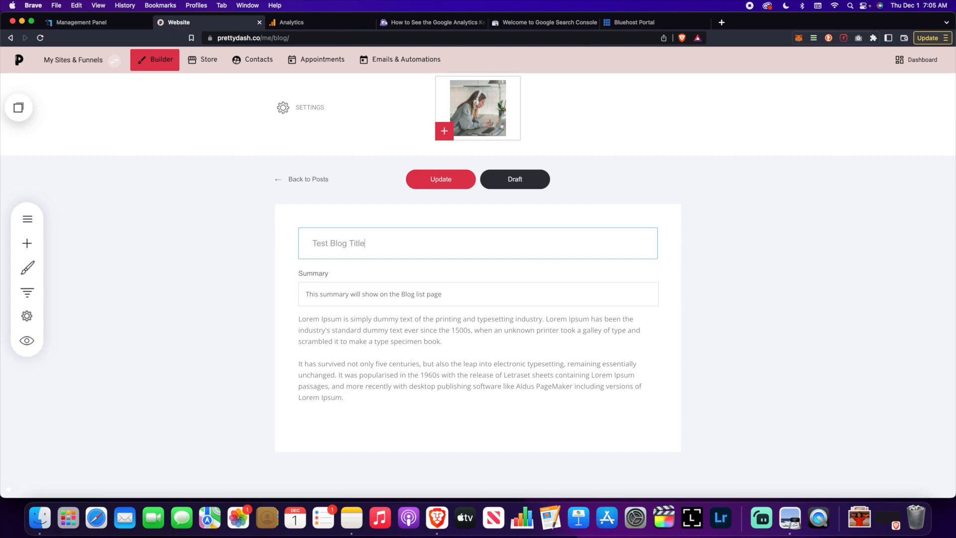
- Examine the post's summary field and its text formatting options without changing the placeholder text
{"action": "left_click", "coordinate": [450, 294]}
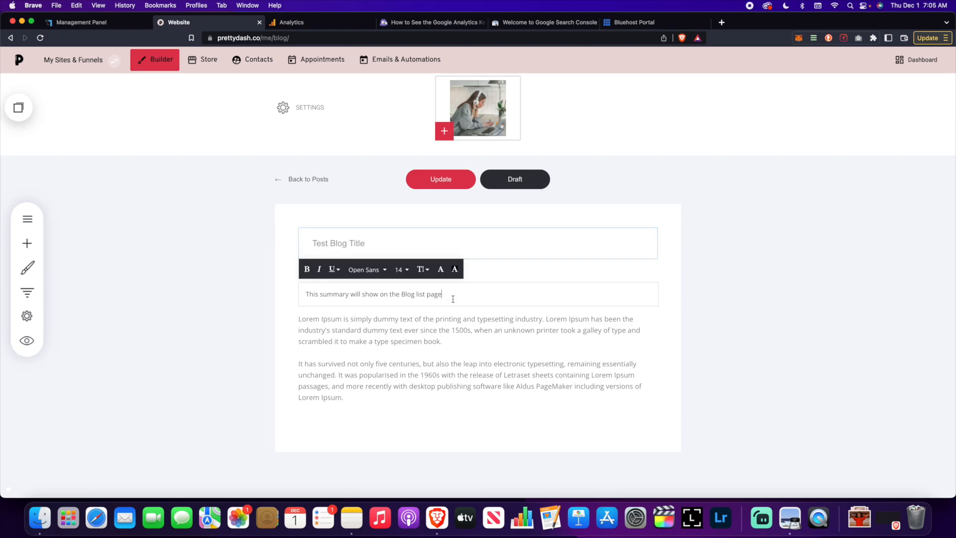
{"action": "left_click", "coordinate": [446, 291]}
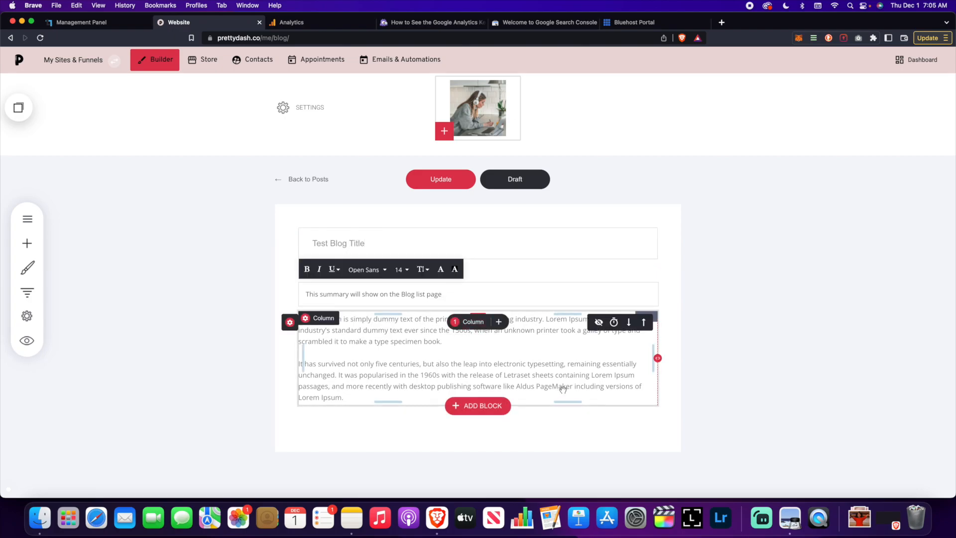
{"action": "left_click_drag", "start_coordinate": [411, 296], "coordinate": [338, 296]}
{"action": "left_click", "coordinate": [378, 294]}
{"action": "mouse_move", "coordinate": [441, 294]}
{"action": "left_mouse_down"}
{"action": "mouse_move", "coordinate": [306, 297]}
{"action": "mouse_move", "coordinate": [435, 294]}
{"action": "left_mouse_up"}
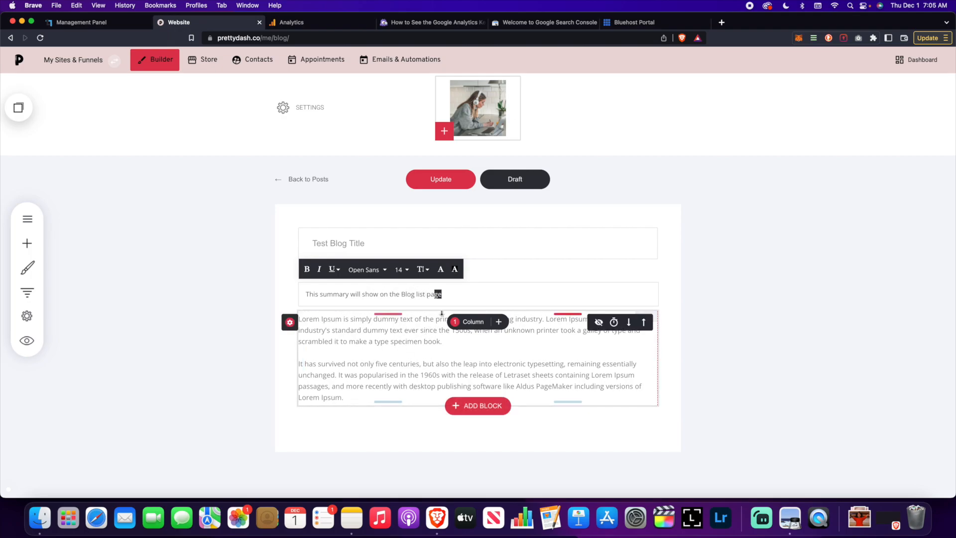
{"action": "left_click_drag", "start_coordinate": [448, 295], "coordinate": [305, 296]}
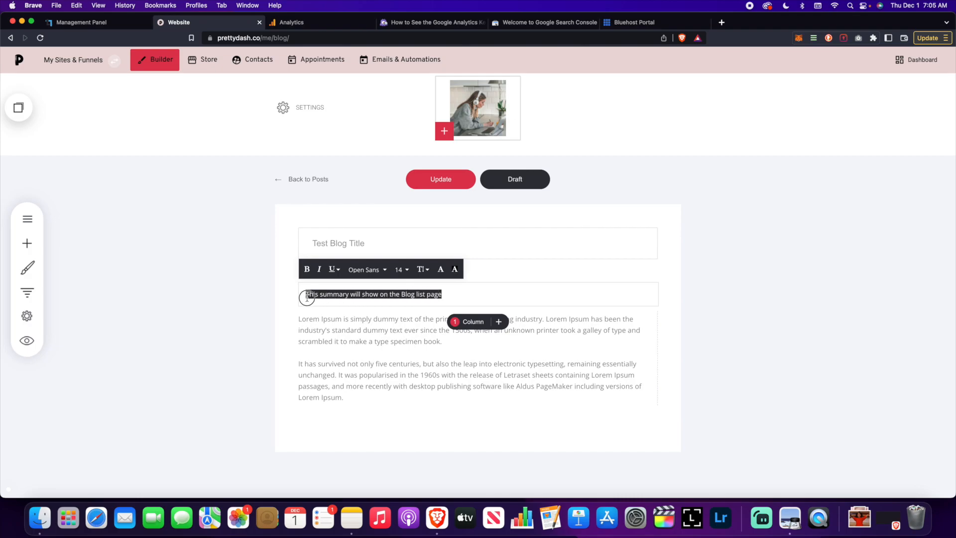
{"action": "left_click", "coordinate": [458, 295]}
- View the editing options for the post's body text and the block template library, and close the library without adding a block
{"action": "left_click", "coordinate": [417, 341]}
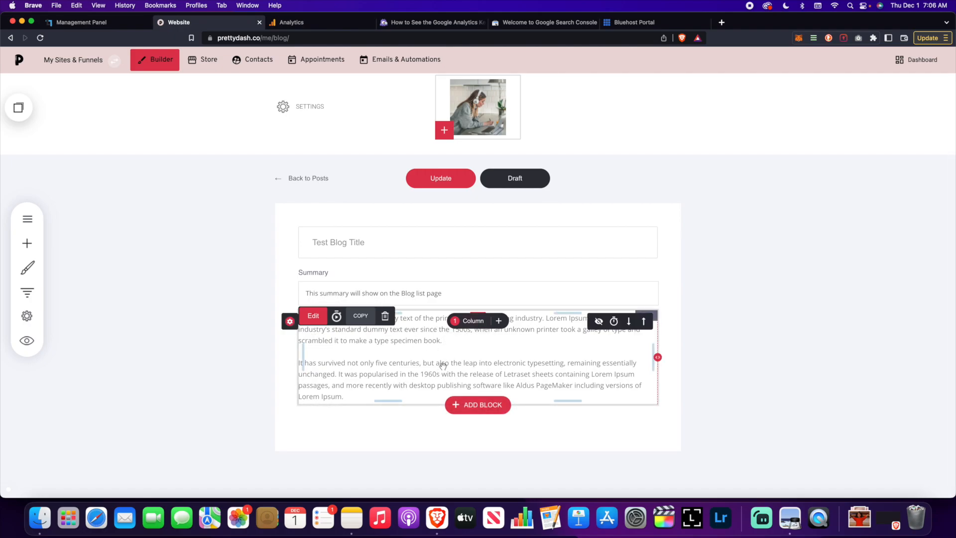
{"action": "left_click", "coordinate": [459, 405]}
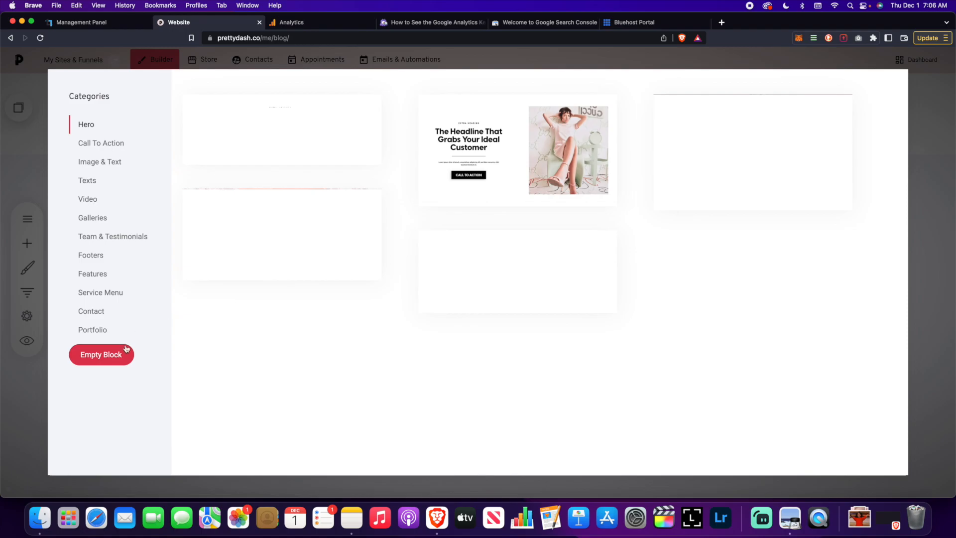
{"action": "left_click", "coordinate": [923, 135]}
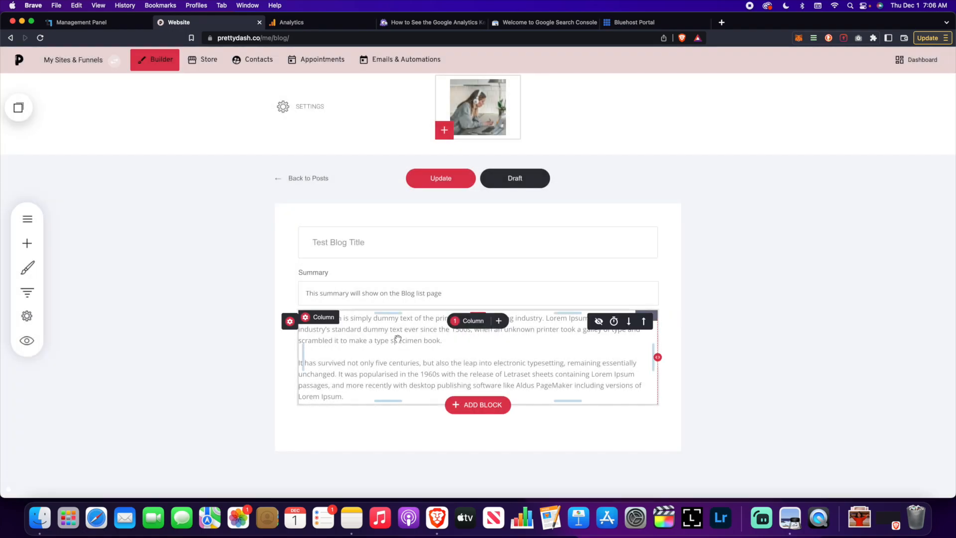
- Examine the widget list and the block template library available for the post body, and close both without adding anything
{"action": "left_click", "coordinate": [26, 244]}
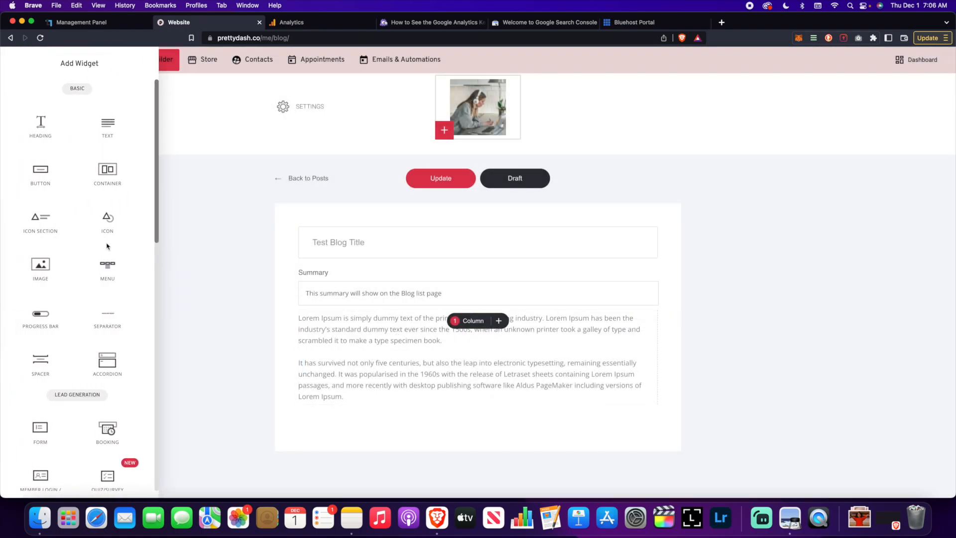
{"action": "left_click", "coordinate": [436, 369]}
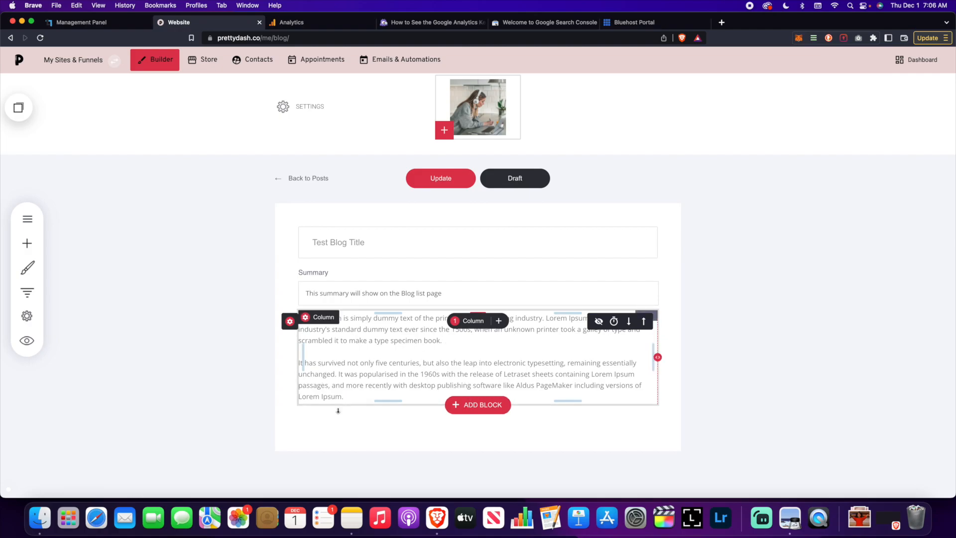
{"action": "left_click", "coordinate": [477, 406]}
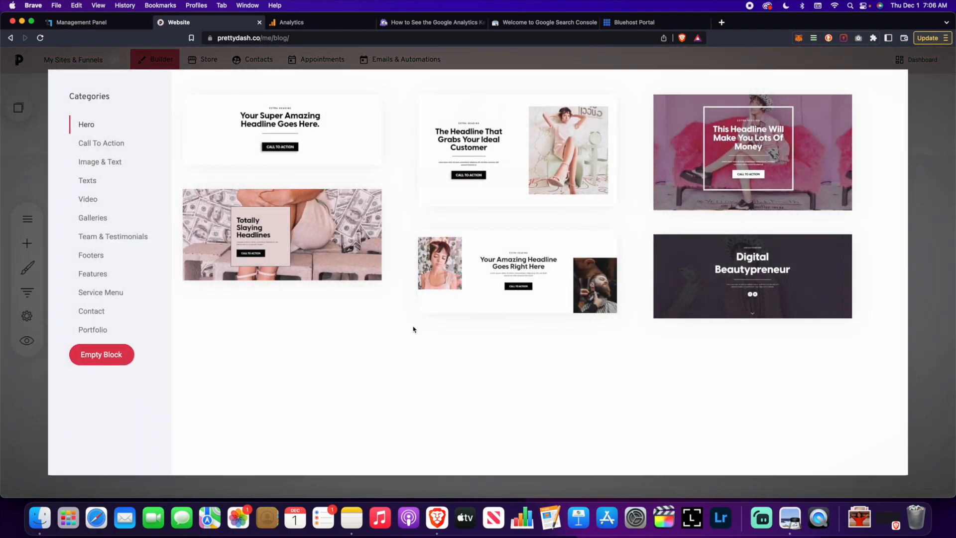
{"action": "left_click", "coordinate": [923, 285]}
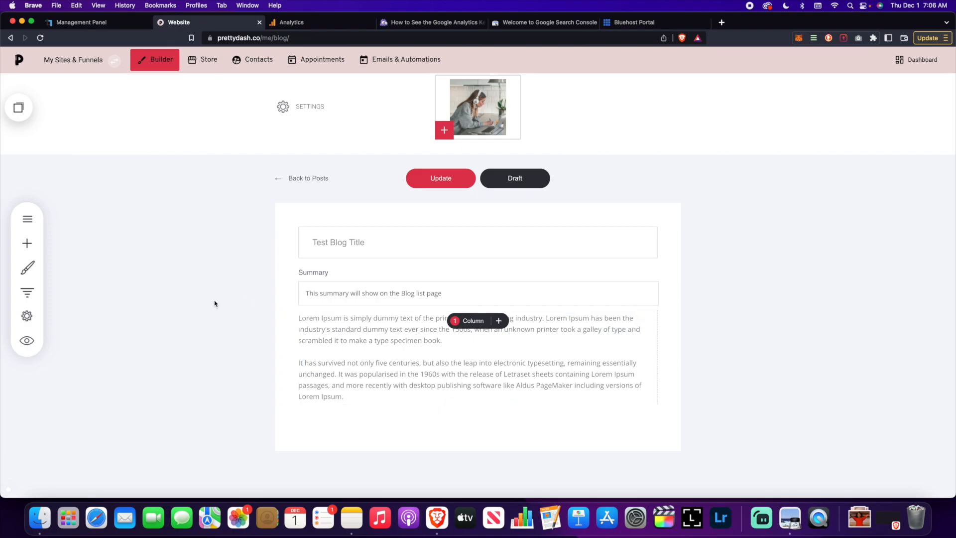
{"action": "left_click", "coordinate": [27, 243]}
{"action": "scroll", "coordinate": [132, 265], "scroll_direction": "down", "scroll_amount": 5}
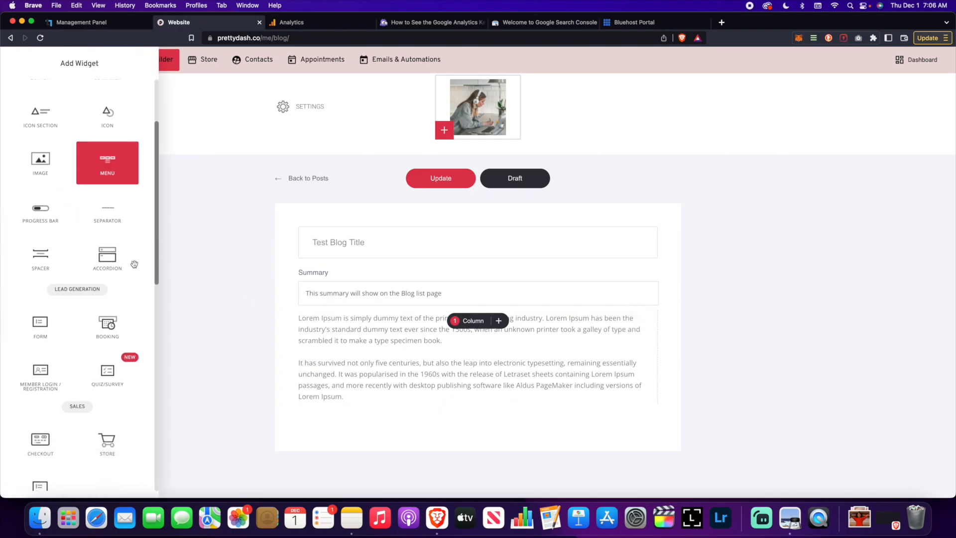
{"action": "left_click", "coordinate": [418, 331]}
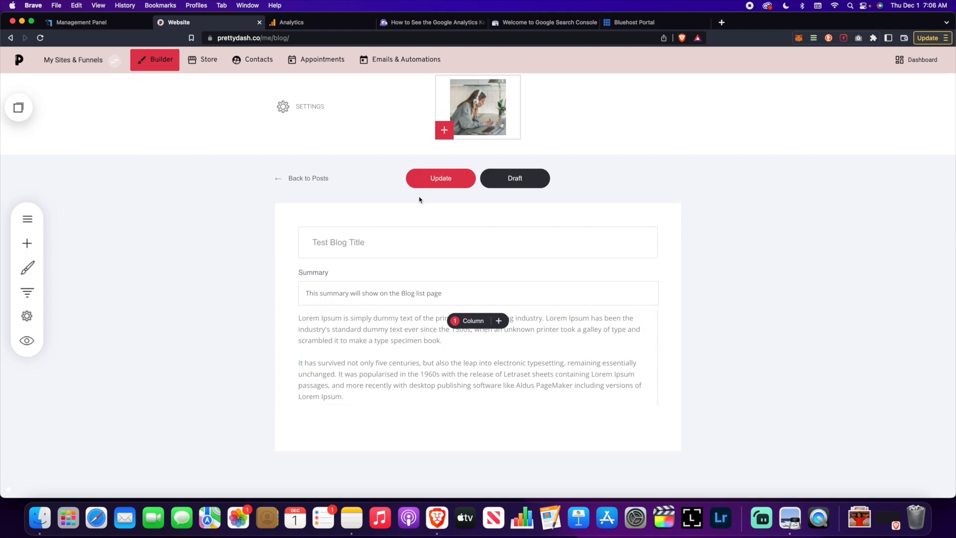
- Open the post's settings and examine the display options, the share button choices and the tag entry field, leaving them unchanged
{"action": "left_click", "coordinate": [284, 106]}
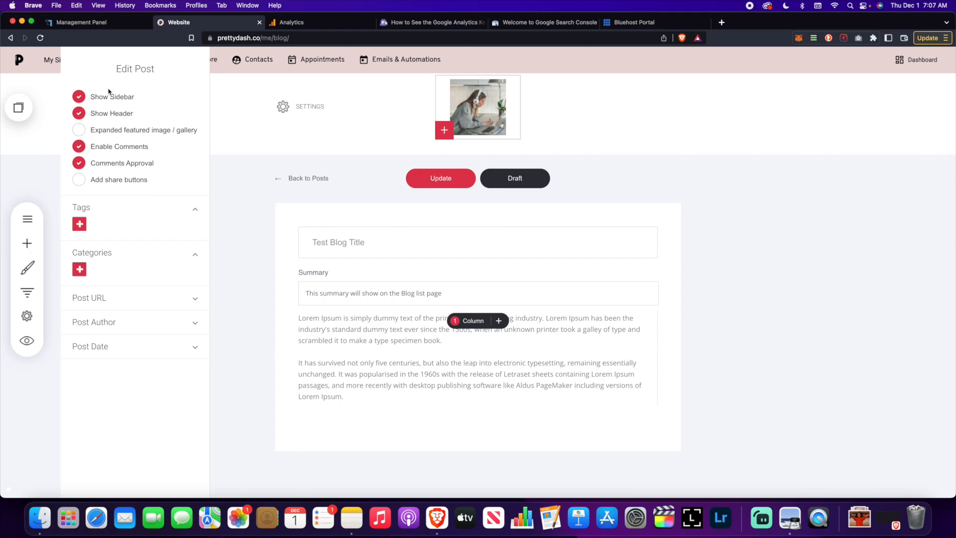
{"action": "left_click", "coordinate": [142, 130]}
{"action": "left_click", "coordinate": [114, 180]}
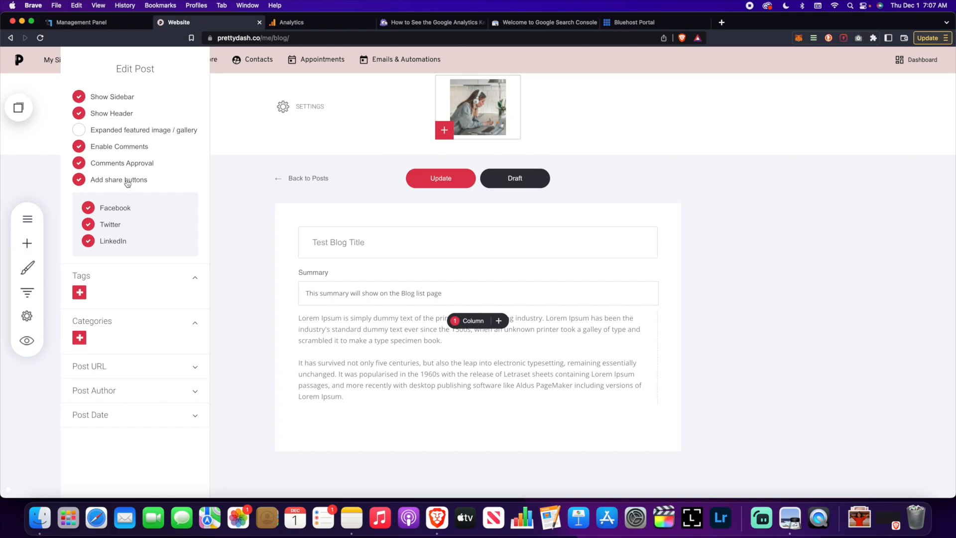
{"action": "left_click", "coordinate": [127, 183]}
{"action": "left_click", "coordinate": [195, 217]}
{"action": "left_click", "coordinate": [195, 217]}
{"action": "left_click", "coordinate": [79, 224]}
{"action": "left_click", "coordinate": [155, 213]}
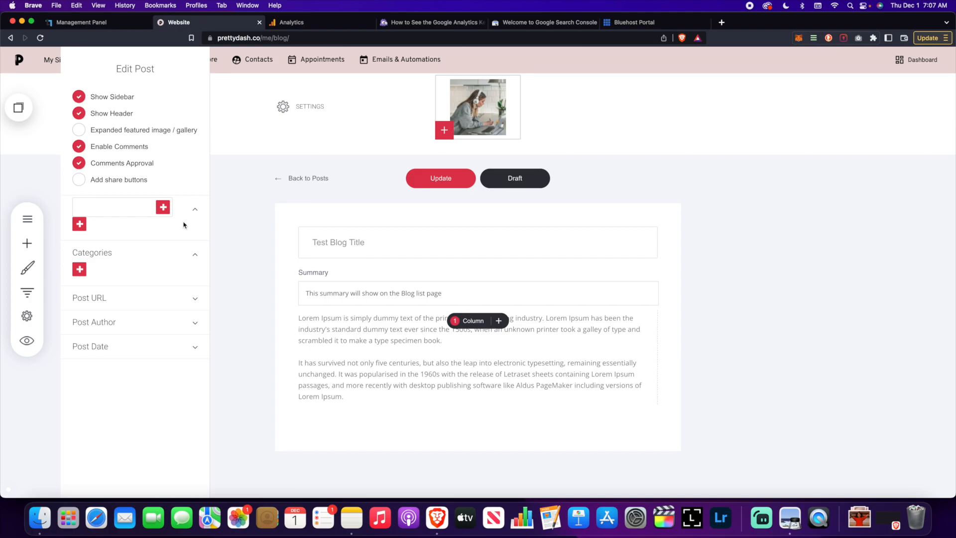
- Add the category "Website" to the blog post
{"action": "left_click", "coordinate": [196, 254]}
{"action": "left_click", "coordinate": [186, 253]}
{"action": "left_click", "coordinate": [80, 269]}
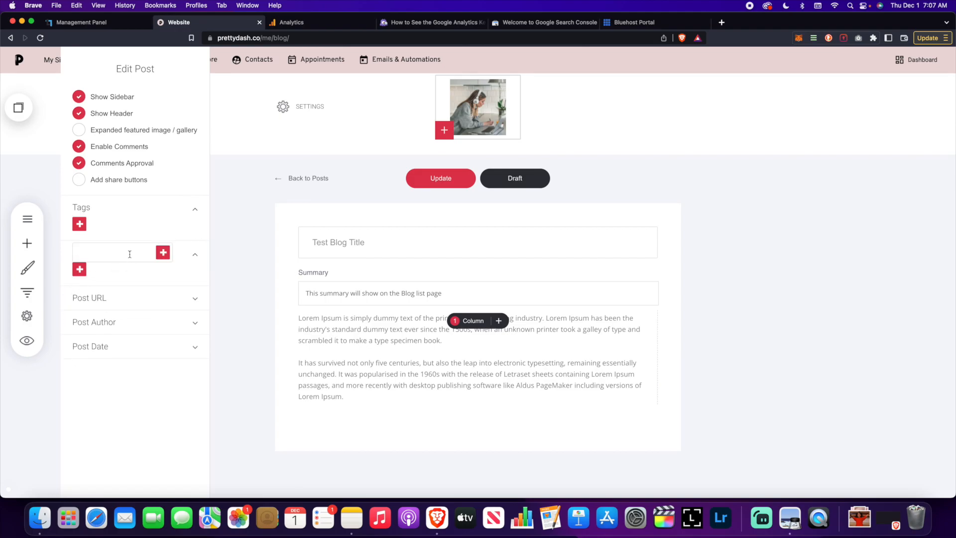
{"action": "type", "text": "Website"}
{"action": "left_click", "coordinate": [167, 255]}
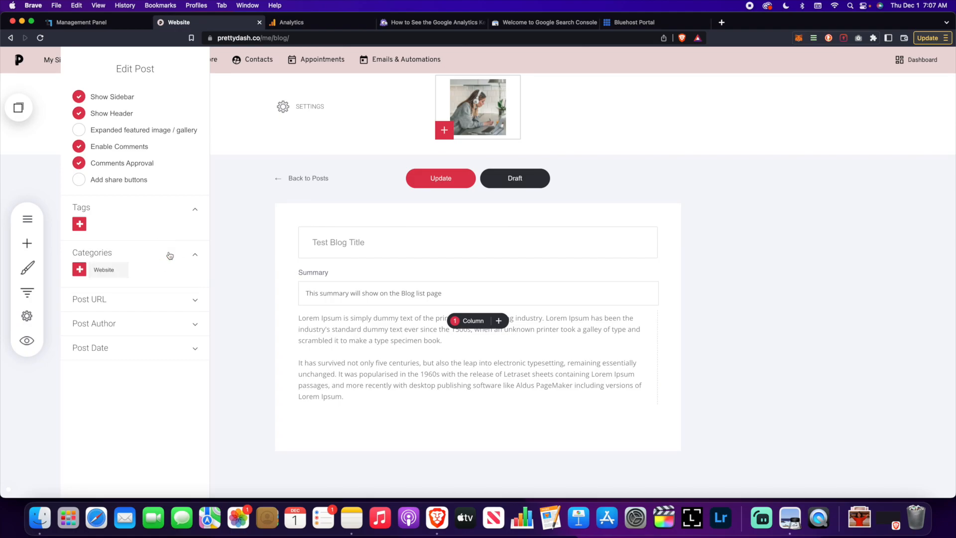
- View the post's URL, author and date settings without changes, and save the updated post
{"action": "left_click", "coordinate": [188, 300]}
{"action": "left_click", "coordinate": [166, 359]}
{"action": "left_click", "coordinate": [182, 417]}
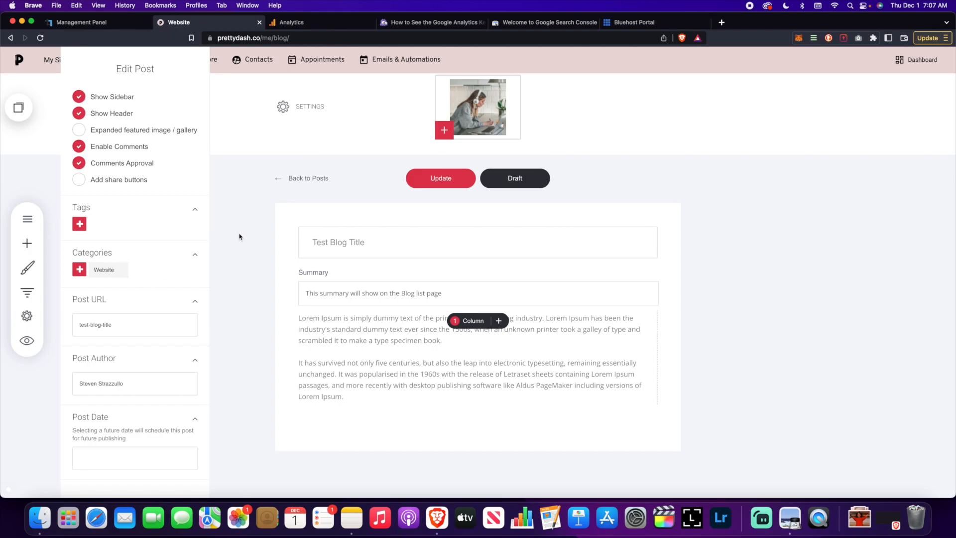
{"action": "left_click", "coordinate": [235, 219]}
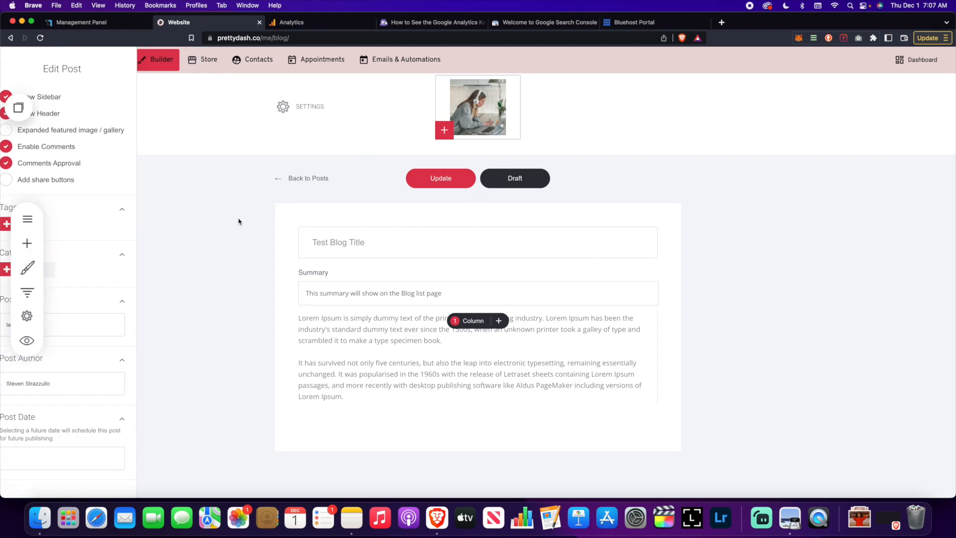
{"action": "left_click", "coordinate": [426, 188]}
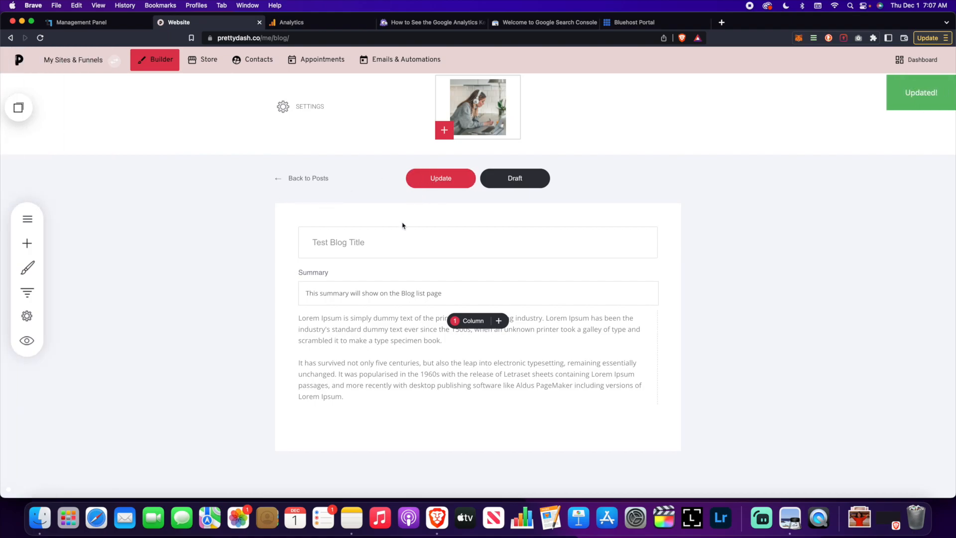
- Add a new quote-type blog post with the quote "Random quote goes here" and the title "Test Quote Post"
{"action": "left_click", "coordinate": [309, 179]}
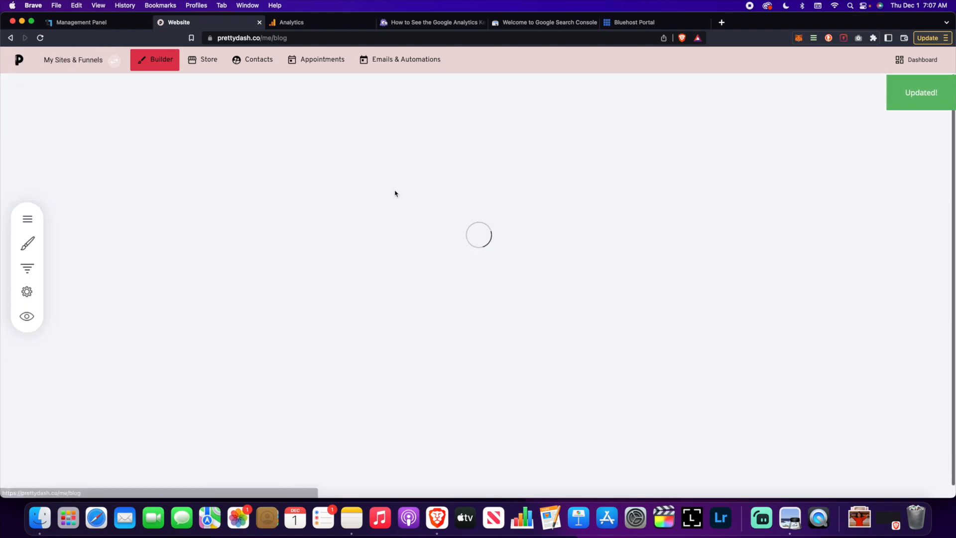
{"action": "left_click", "coordinate": [665, 215]}
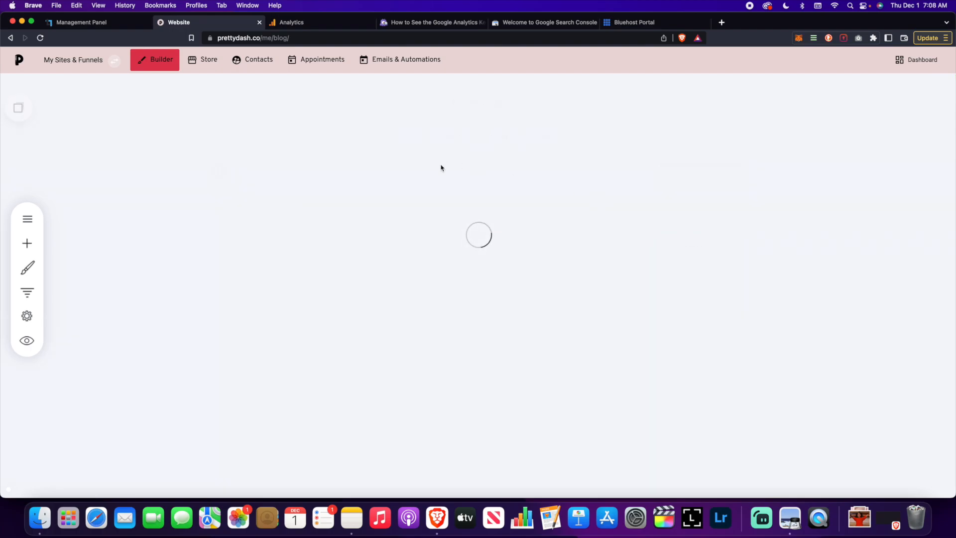
{"action": "left_click", "coordinate": [508, 103]}
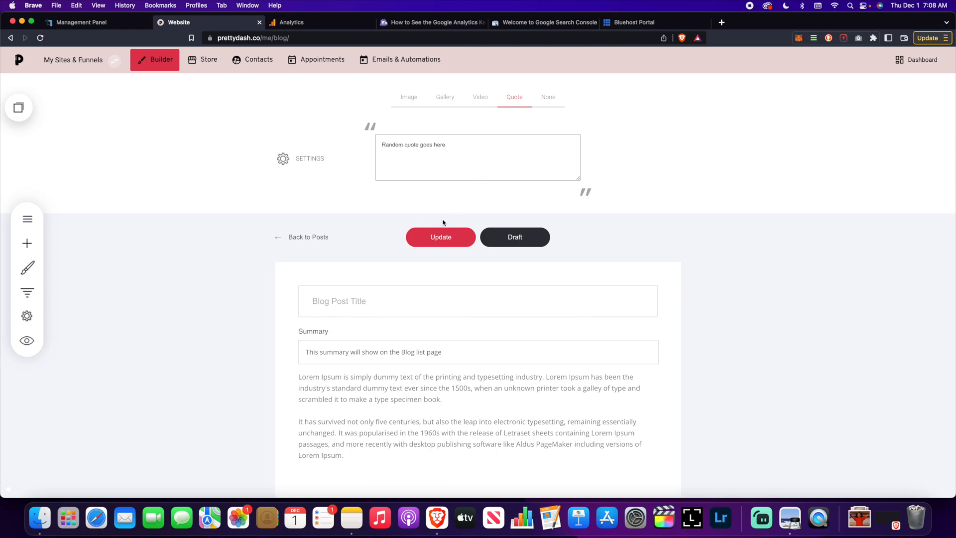
{"action": "scroll", "coordinate": [356, 204], "scroll_direction": "down", "scroll_amount": 2}
{"action": "left_click", "coordinate": [376, 239]}
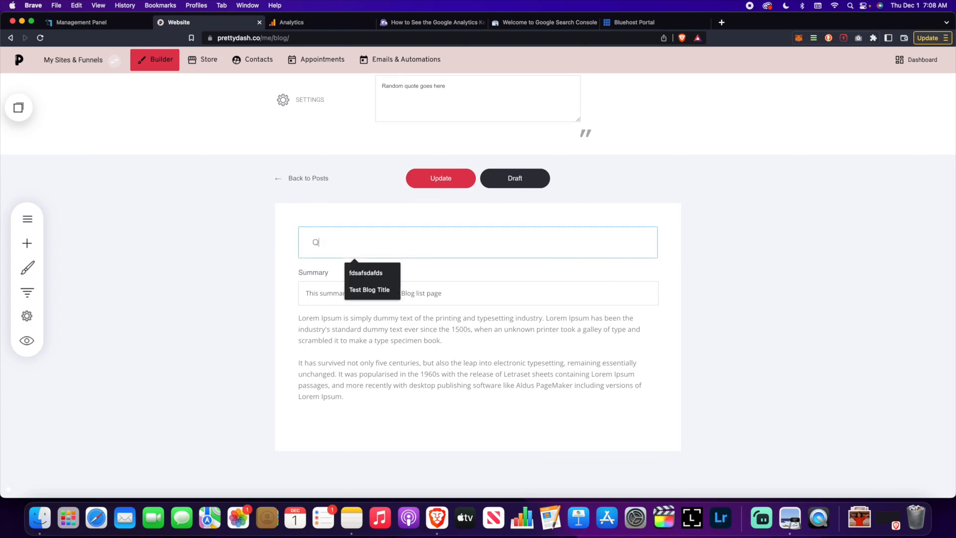
{"action": "type", "text": "Quo"}
{"action": "key", "text": "BackSpace"}
{"action": "key", "text": "BackSpace"}
{"action": "key", "text": "BackSpace"}
{"action": "type", "text": "Test Q"}
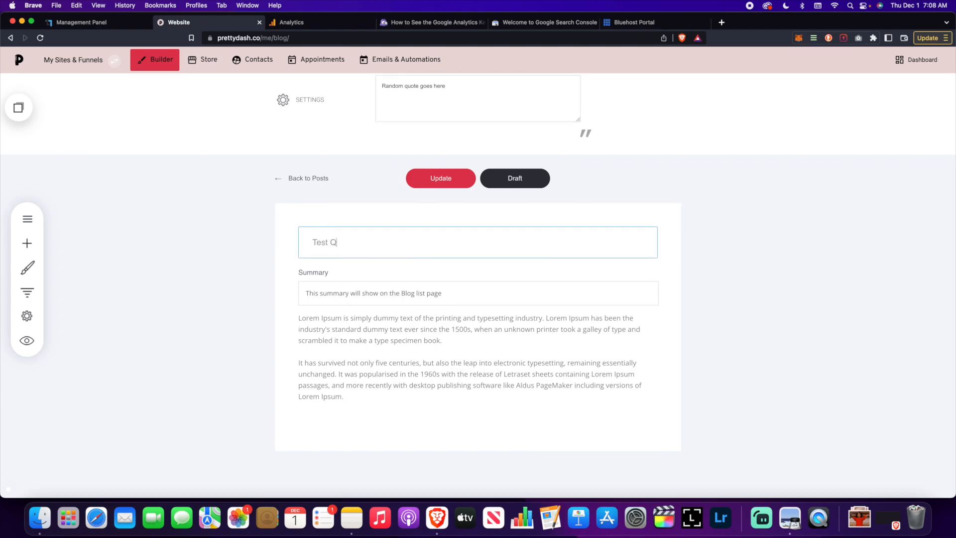
{"action": "type", "text": "uote Post"}
{"action": "left_click", "coordinate": [438, 293]}
- Add the pink "Your Call To Action Headline That Slays Goes Here" block from the Call To Action templates below the post's body text
{"action": "mouse_move", "coordinate": [461, 354]}
{"action": "left_click", "coordinate": [491, 404]}
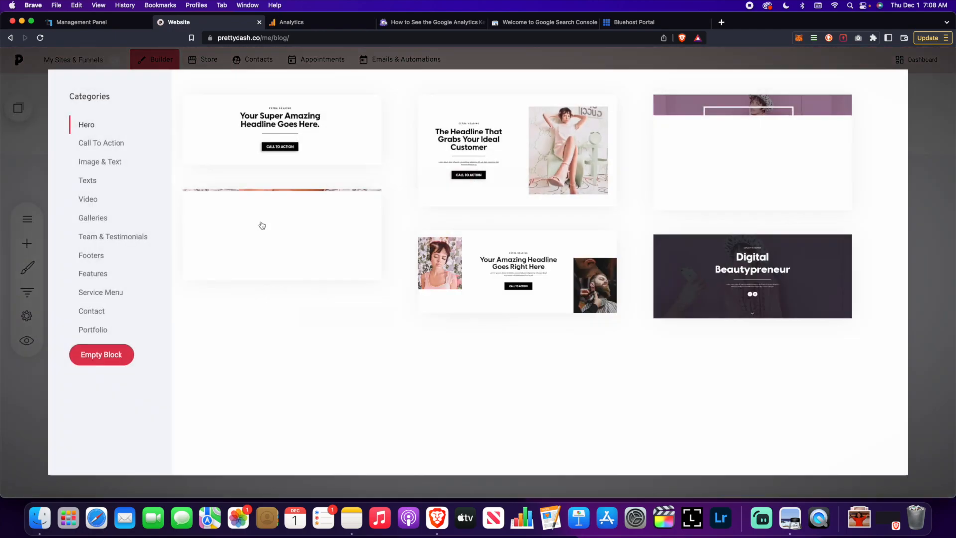
{"action": "left_click", "coordinate": [106, 144]}
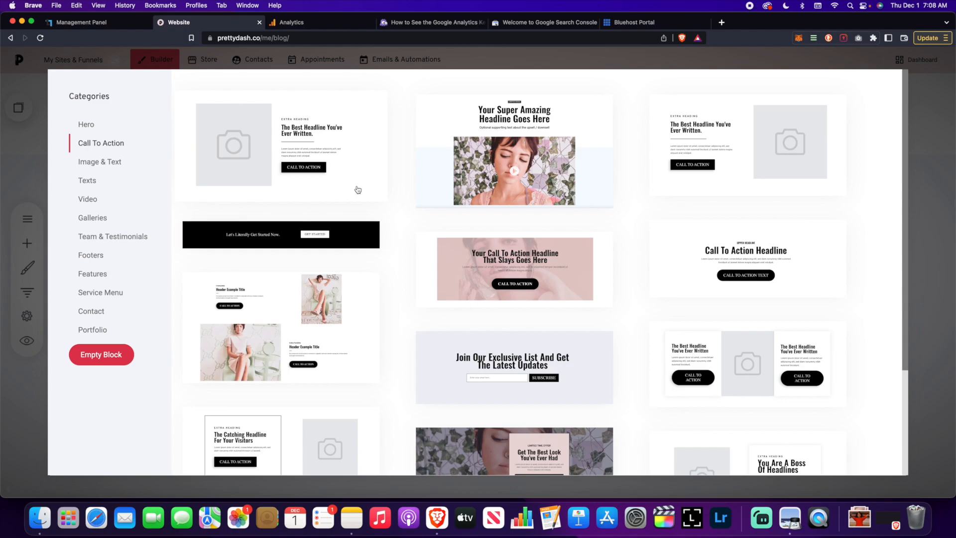
{"action": "left_click", "coordinate": [459, 257]}
{"action": "scroll", "coordinate": [604, 312], "scroll_direction": "down", "scroll_amount": 5}
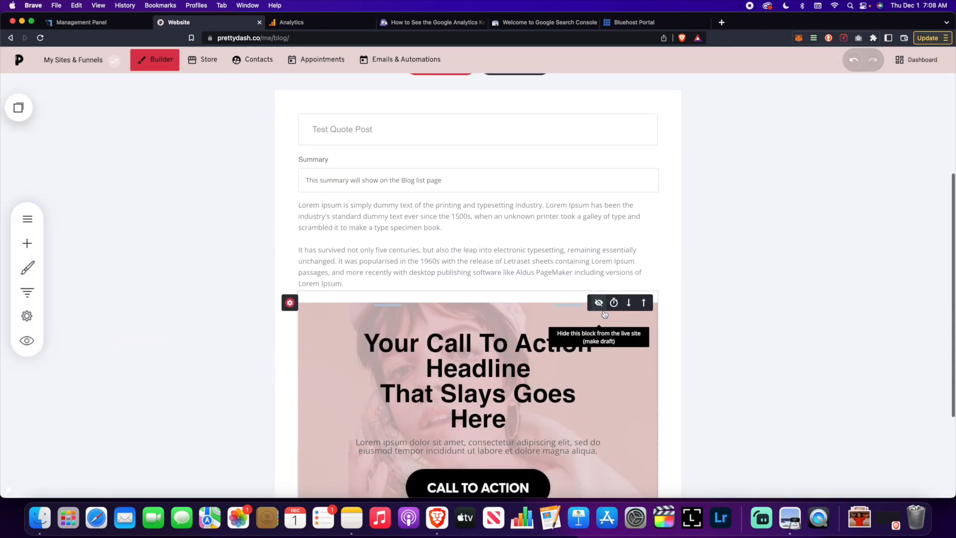
{"action": "scroll", "coordinate": [394, 192], "scroll_direction": "down", "scroll_amount": 3}
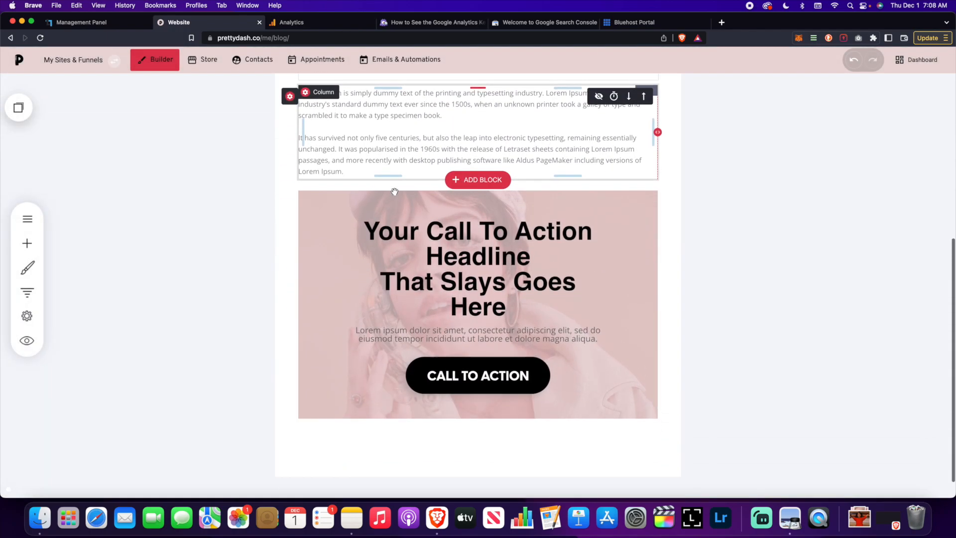
{"action": "scroll", "coordinate": [354, 229], "scroll_direction": "up", "scroll_amount": 3}
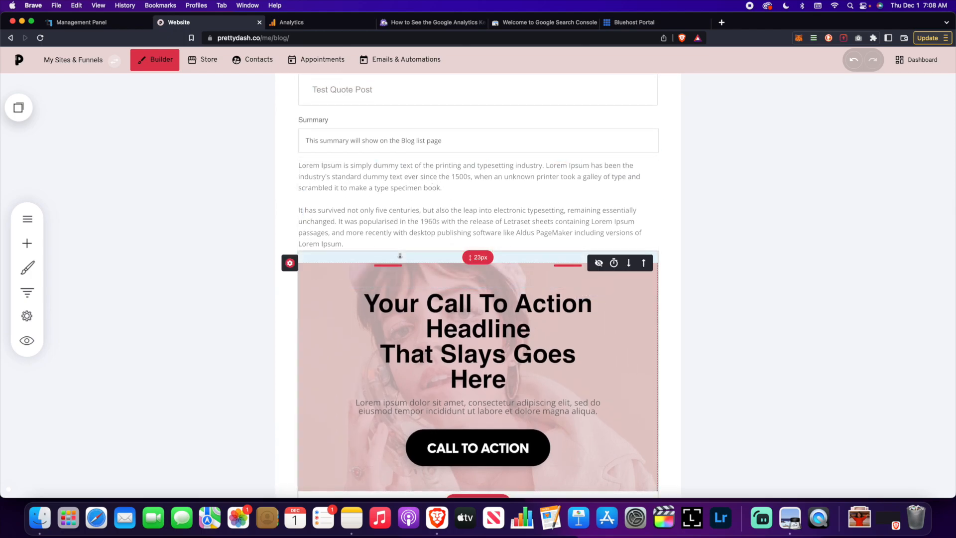
{"action": "scroll", "coordinate": [606, 339], "scroll_direction": "down", "scroll_amount": 3}
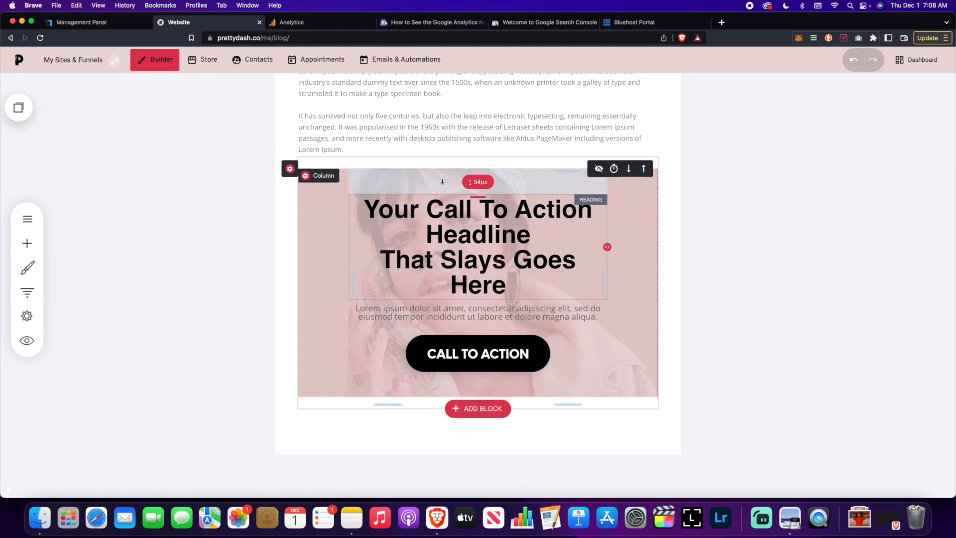
{"action": "scroll", "coordinate": [506, 232], "scroll_direction": "up", "scroll_amount": 8}
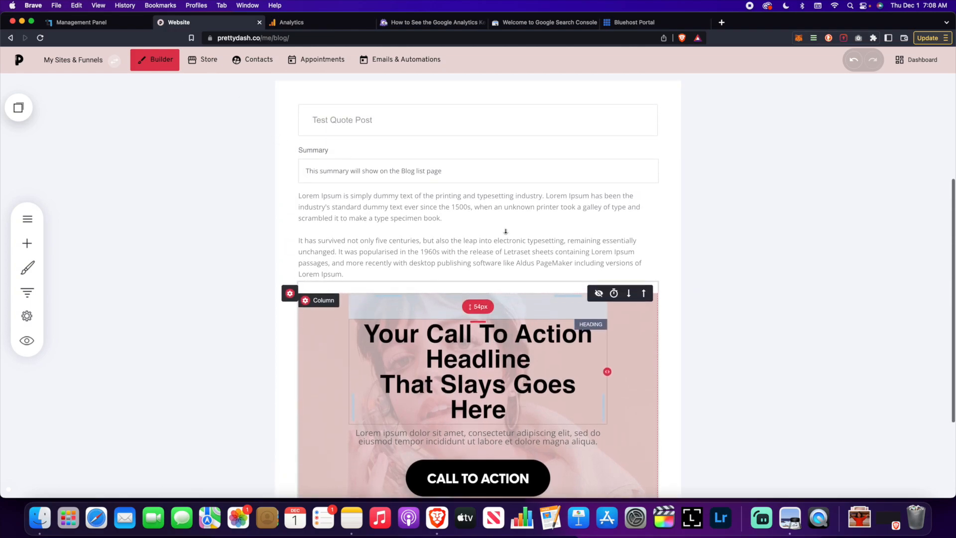
{"action": "scroll", "coordinate": [473, 189], "scroll_direction": "up", "scroll_amount": 1}
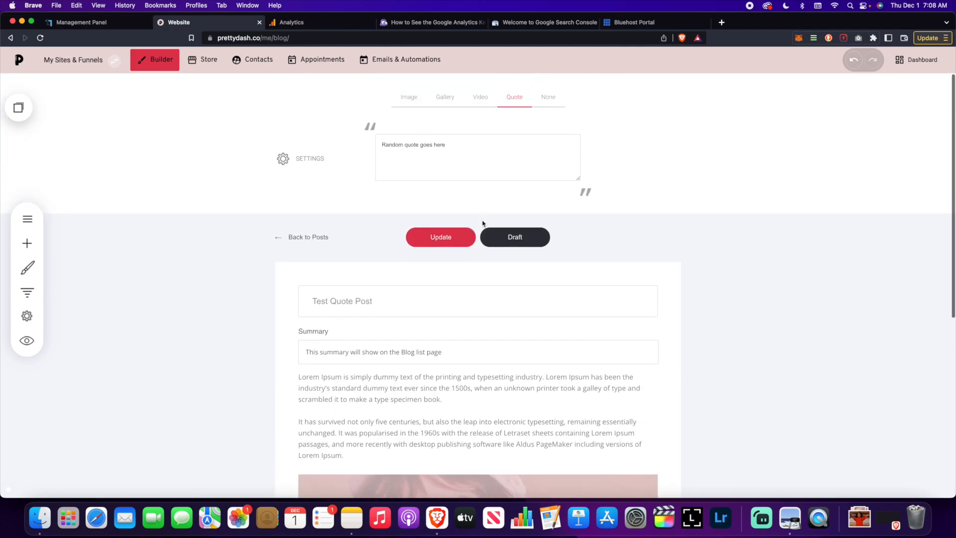
- Add the category "Funnels" in the quote post's settings and save the updated post
{"action": "left_click", "coordinate": [298, 160]}
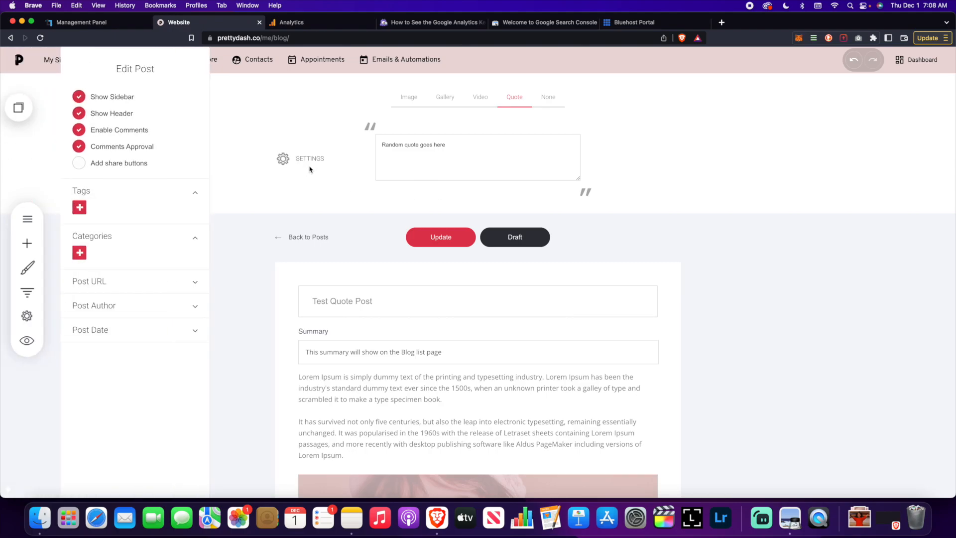
{"action": "left_click", "coordinate": [194, 240]}
{"action": "left_click", "coordinate": [89, 246]}
{"action": "left_click", "coordinate": [78, 251]}
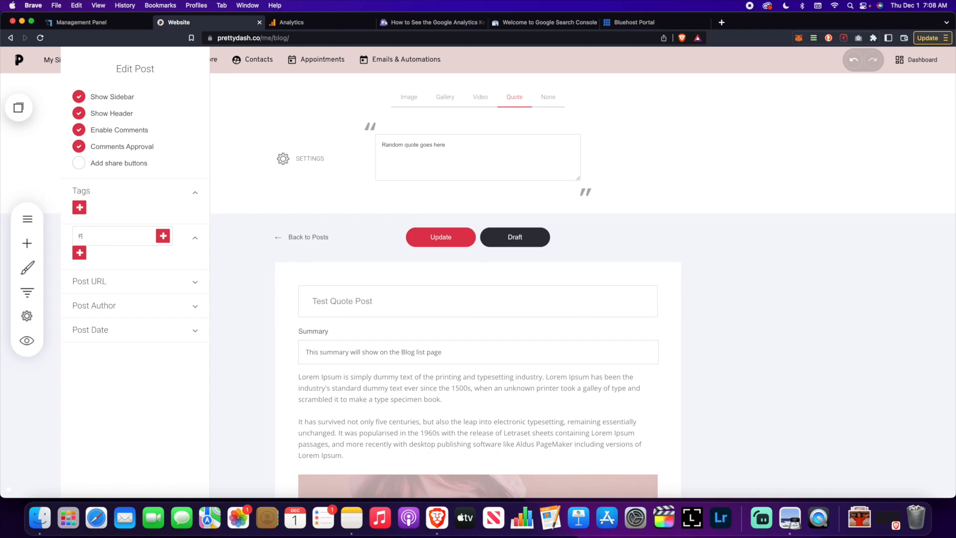
{"action": "left_click", "coordinate": [163, 238]}
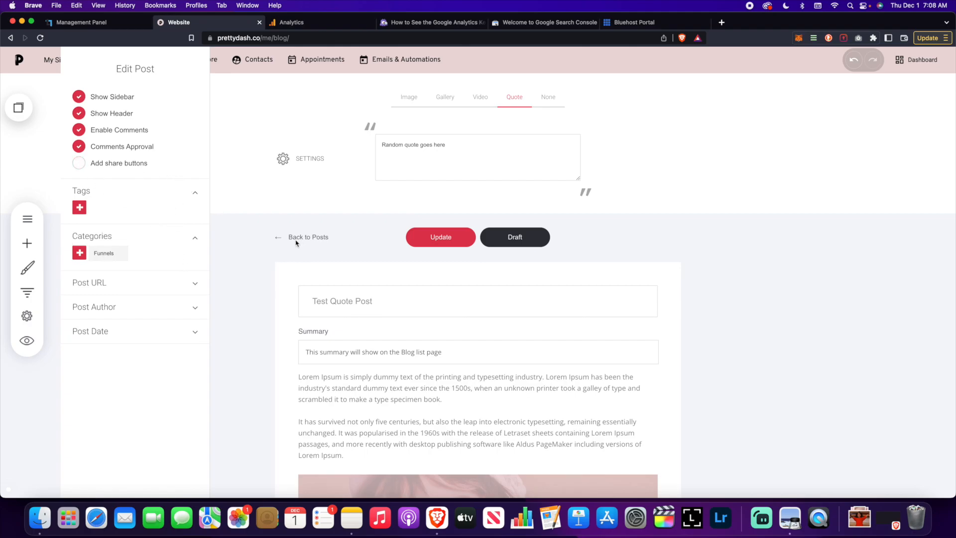
{"action": "left_click", "coordinate": [249, 238]}
{"action": "left_click", "coordinate": [447, 236]}
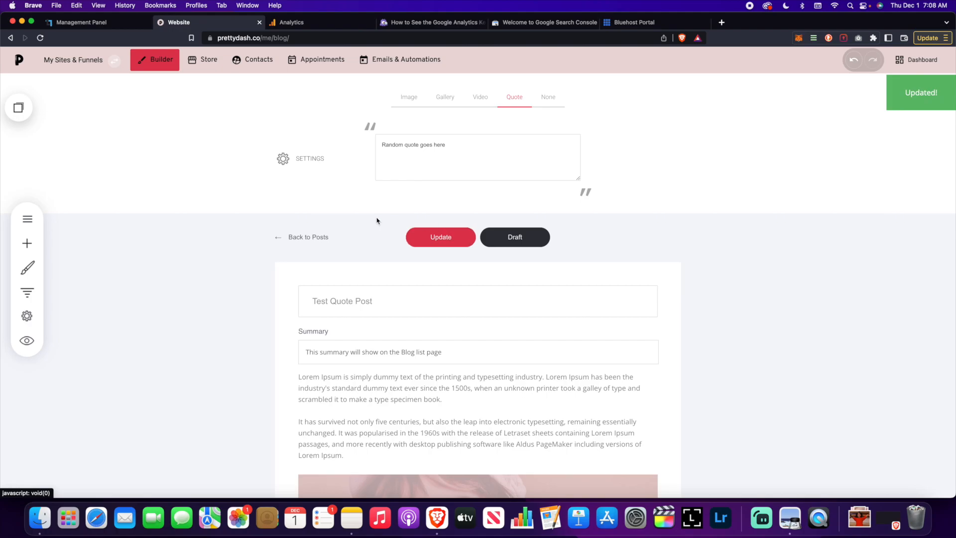
- Return to the blog list and preview the blog page to examine how both test posts and the sidebar appear
{"action": "left_click", "coordinate": [301, 236]}
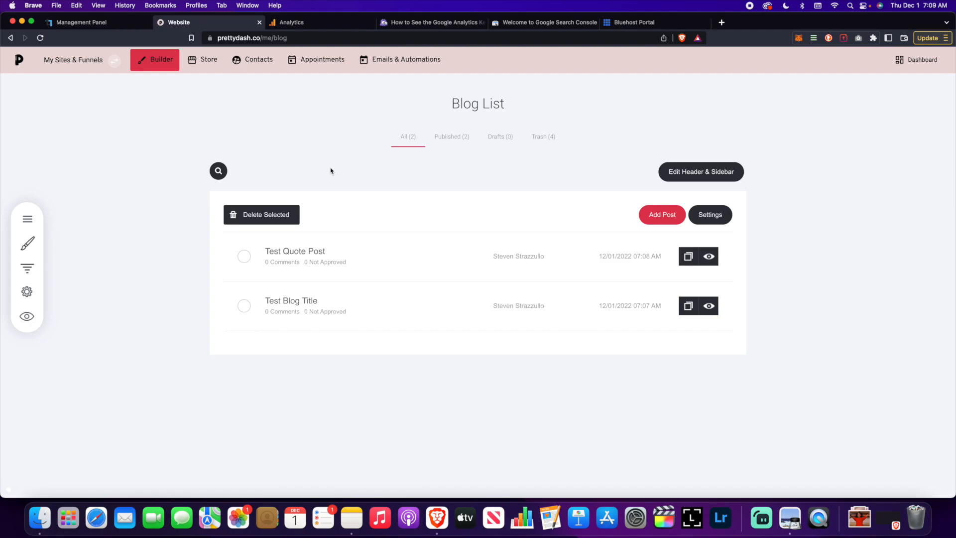
{"action": "left_click", "coordinate": [27, 316]}
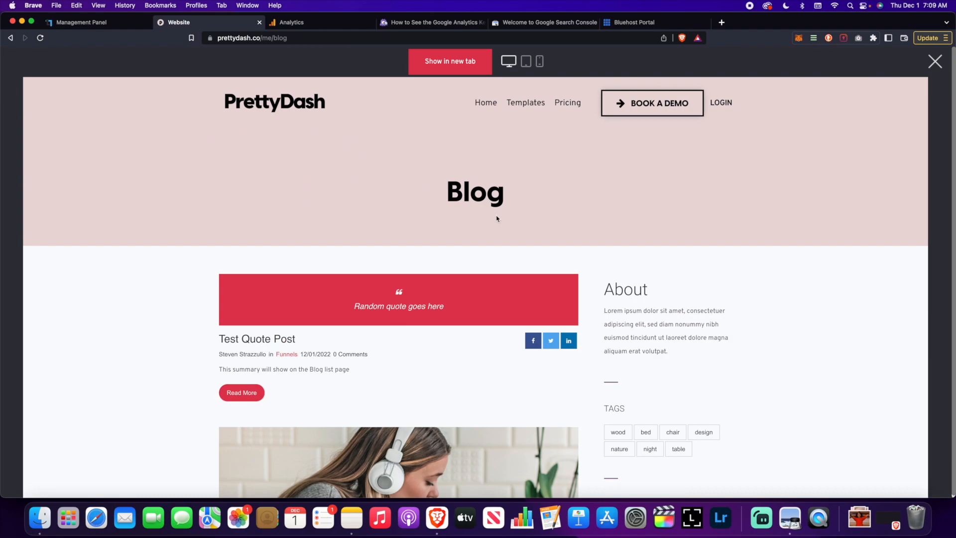
{"action": "scroll", "coordinate": [449, 233], "scroll_direction": "down", "scroll_amount": 6}
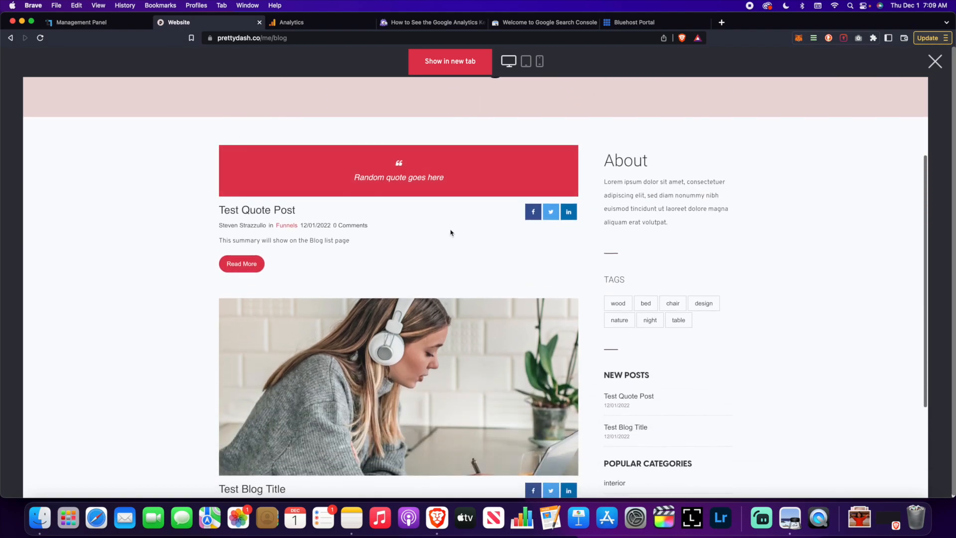
{"action": "scroll", "coordinate": [451, 232], "scroll_direction": "up", "scroll_amount": 5}
{"action": "scroll", "coordinate": [451, 233], "scroll_direction": "down", "scroll_amount": 4}
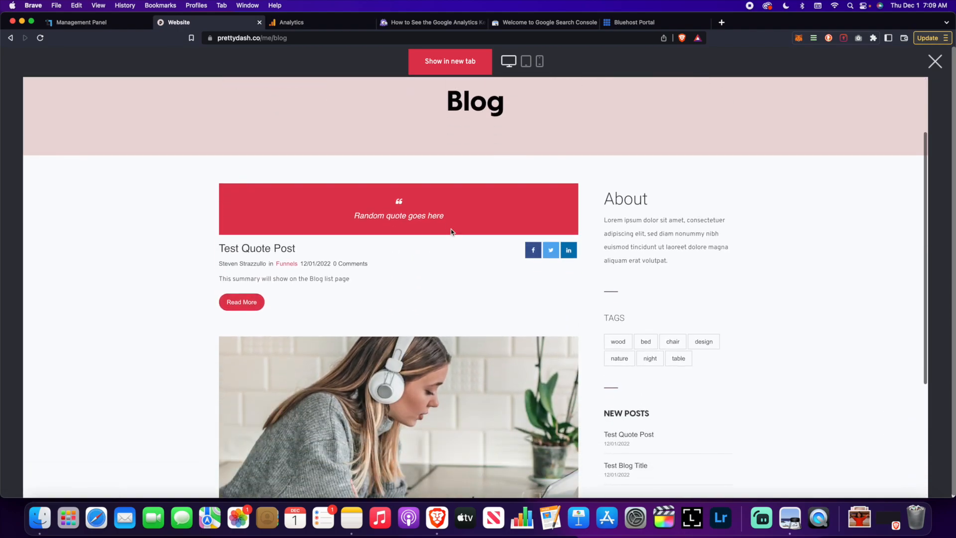
- Open the Test Quote Post from the blog preview and examine its full page, including the quote, body text and call-to-action block
{"action": "scroll", "coordinate": [452, 232], "scroll_direction": "up", "scroll_amount": 3}
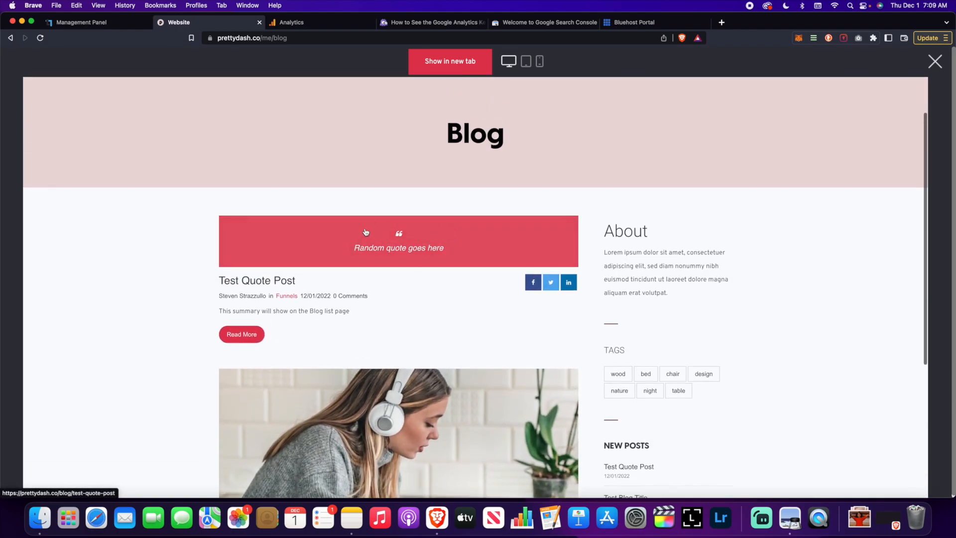
{"action": "scroll", "coordinate": [363, 229], "scroll_direction": "down", "scroll_amount": 1}
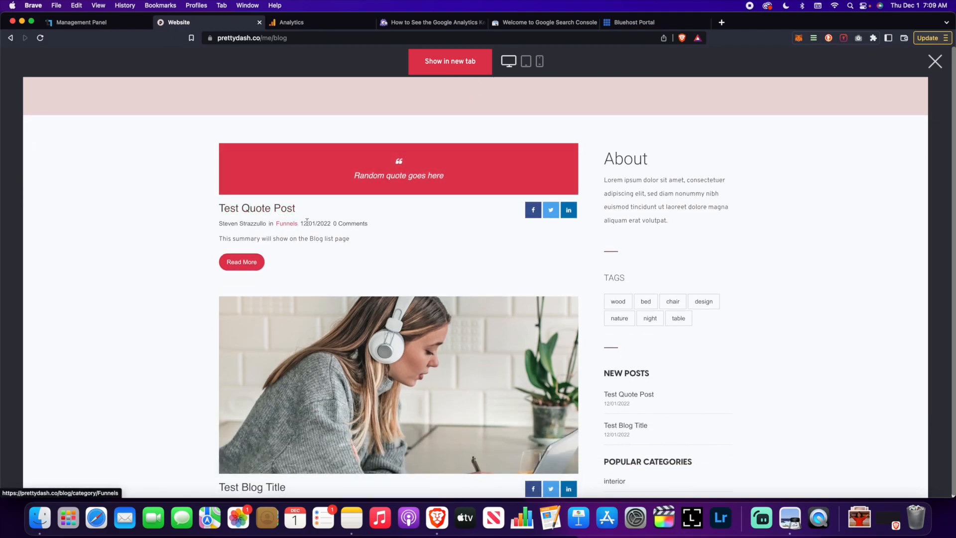
{"action": "left_click_drag", "start_coordinate": [299, 239], "coordinate": [225, 236]}
{"action": "scroll", "coordinate": [378, 231], "scroll_direction": "down", "scroll_amount": 2}
{"action": "left_click", "coordinate": [242, 214]}
{"action": "scroll", "coordinate": [333, 219], "scroll_direction": "down", "scroll_amount": 6}
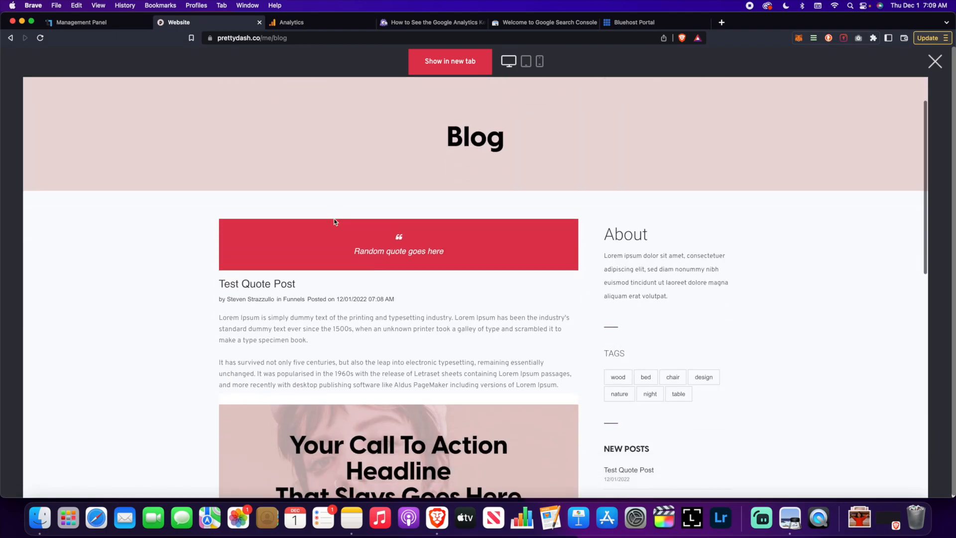
{"action": "scroll", "coordinate": [335, 223], "scroll_direction": "up", "scroll_amount": 5}
{"action": "scroll", "coordinate": [334, 221], "scroll_direction": "up", "scroll_amount": 2}
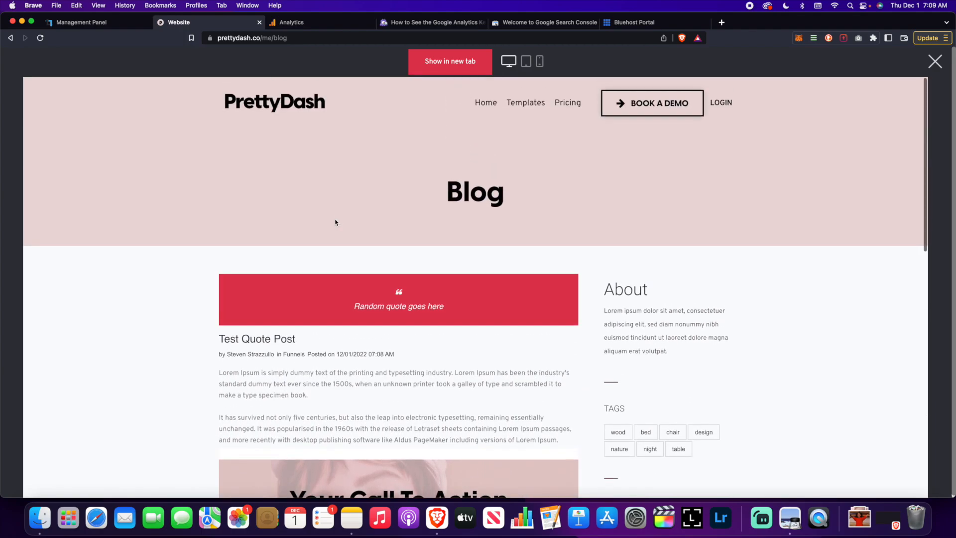
- Return to the previewed blog list, open the Test Blog Title post, and examine its image, sidebar, body text and comments area
{"action": "left_click", "coordinate": [11, 38]}
{"action": "scroll", "coordinate": [351, 238], "scroll_direction": "down", "scroll_amount": 4}
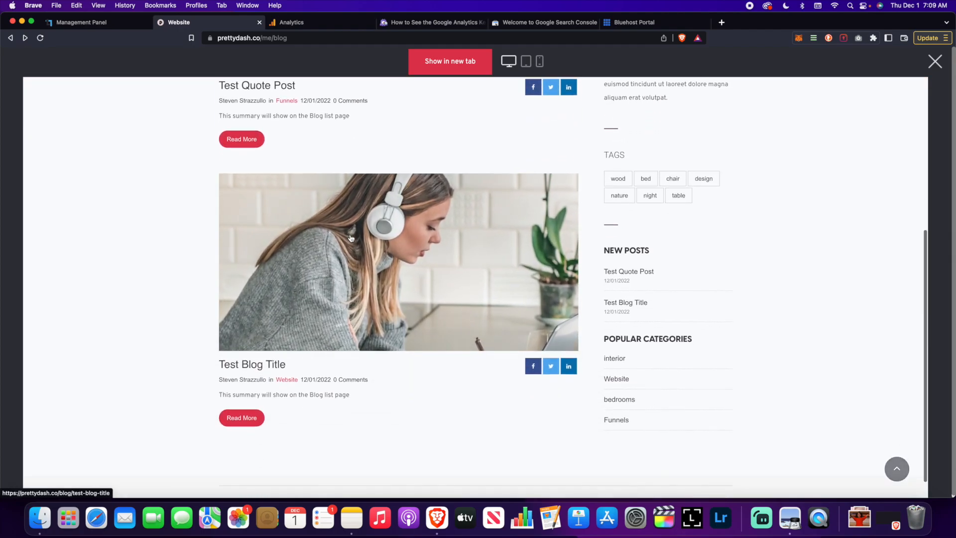
{"action": "scroll", "coordinate": [382, 299], "scroll_direction": "down", "scroll_amount": 1}
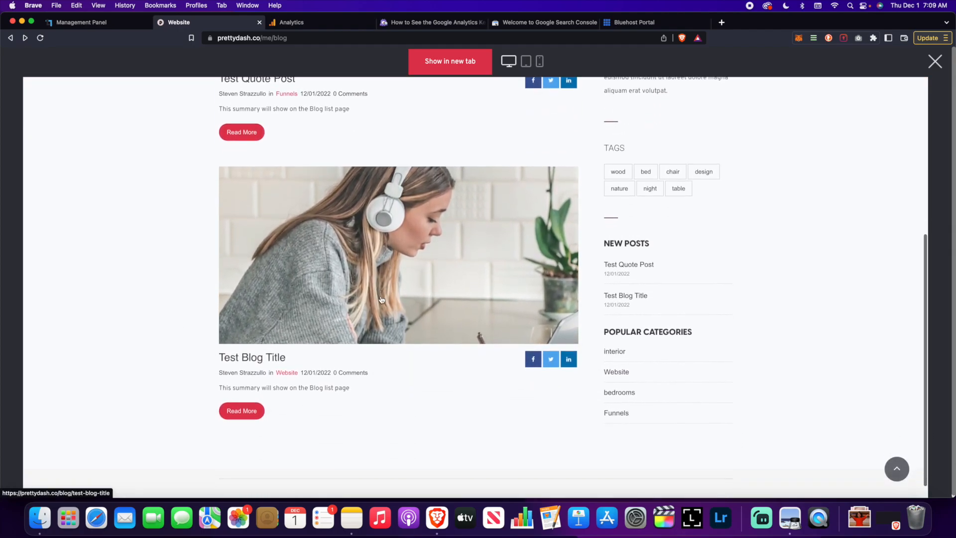
{"action": "scroll", "coordinate": [375, 241], "scroll_direction": "down", "scroll_amount": 1}
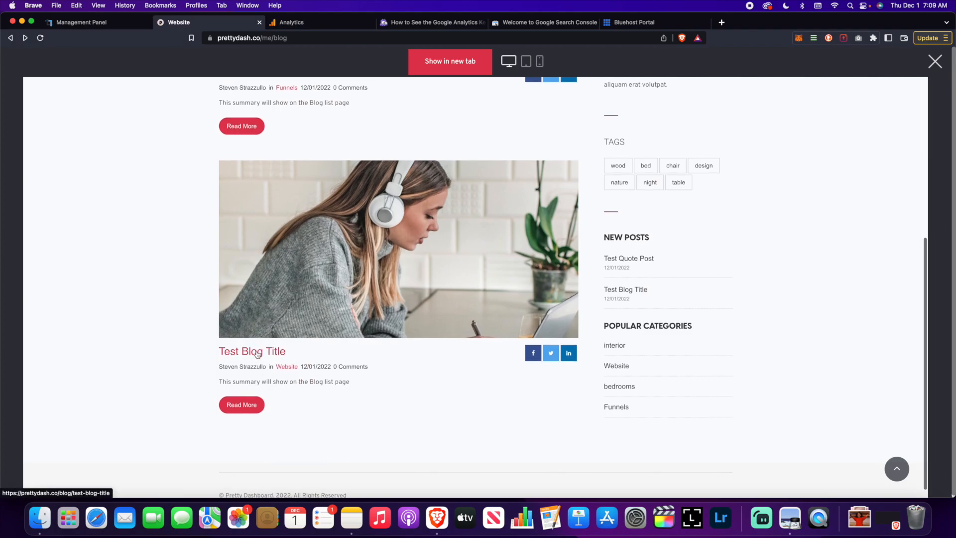
{"action": "left_click", "coordinate": [242, 407]}
{"action": "scroll", "coordinate": [322, 307], "scroll_direction": "down", "scroll_amount": 10}
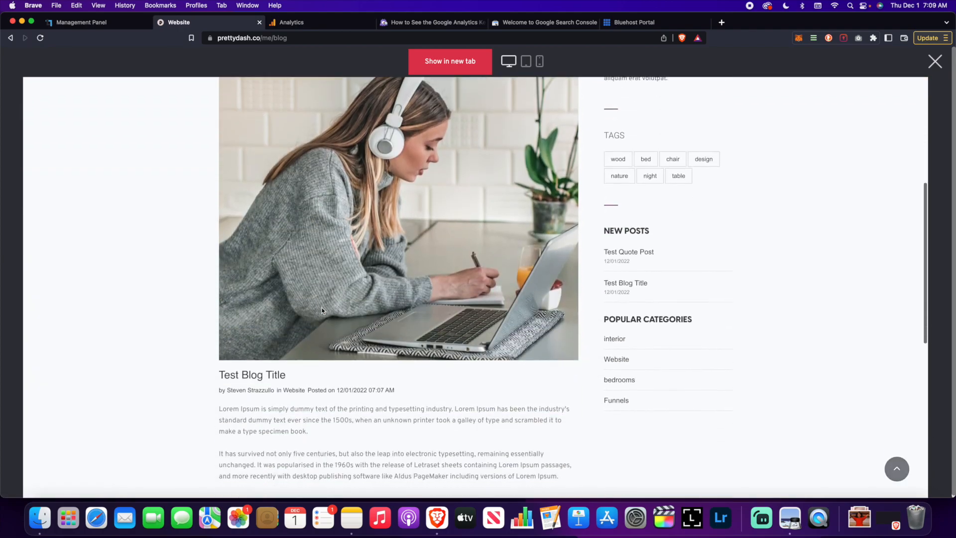
{"action": "scroll", "coordinate": [322, 311], "scroll_direction": "up", "scroll_amount": 10}
{"action": "scroll", "coordinate": [689, 281], "scroll_direction": "down", "scroll_amount": 3}
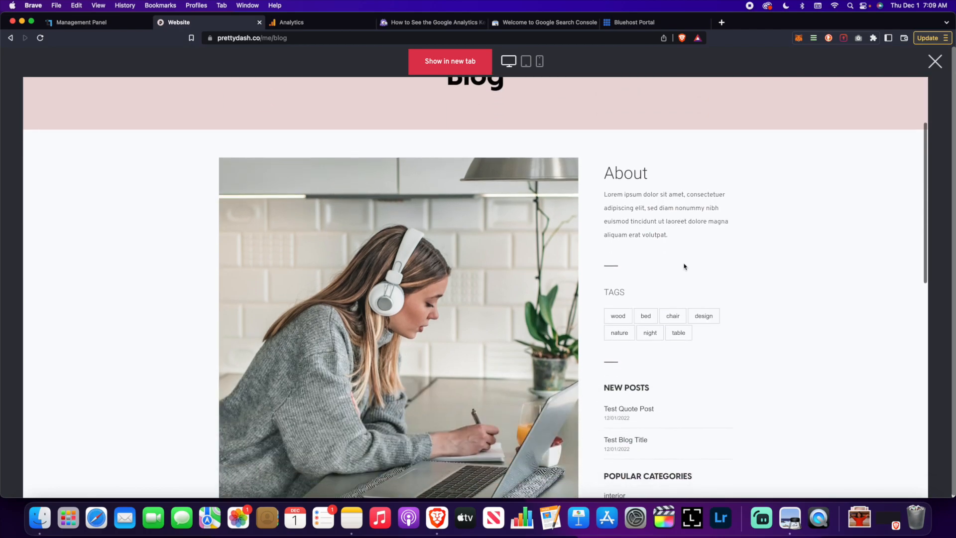
{"action": "scroll", "coordinate": [550, 274], "scroll_direction": "up", "scroll_amount": 3}
{"action": "scroll", "coordinate": [358, 147], "scroll_direction": "down", "scroll_amount": 2}
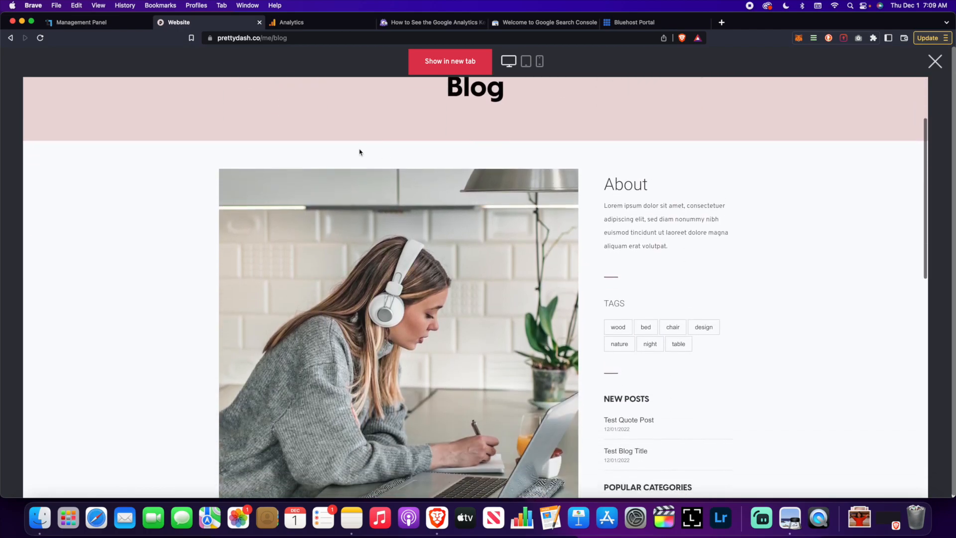
{"action": "scroll", "coordinate": [423, 255], "scroll_direction": "down", "scroll_amount": 6}
{"action": "scroll", "coordinate": [425, 258], "scroll_direction": "down", "scroll_amount": 5}
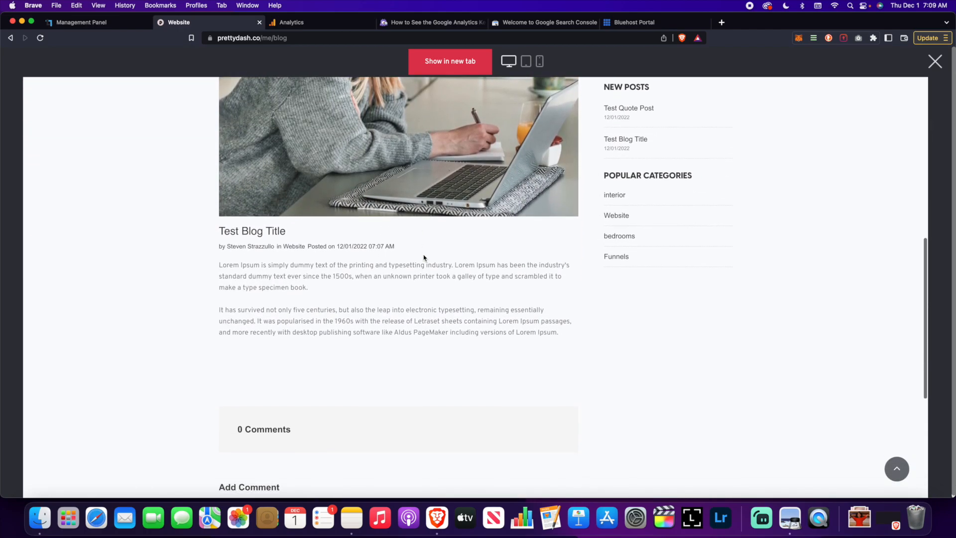
- Try to submit the test comment "fdsafds" on the Test Blog Title post with placeholder entries in the name and email fields
{"action": "left_click", "coordinate": [329, 294]}
{"action": "type", "text": "fdsafds"}
{"action": "left_click", "coordinate": [312, 327]}
{"action": "type", "text": "fdafds"}
{"action": "left_click", "coordinate": [423, 331]}
{"action": "type", "text": "fdasfds"}
{"action": "left_click", "coordinate": [268, 377]}
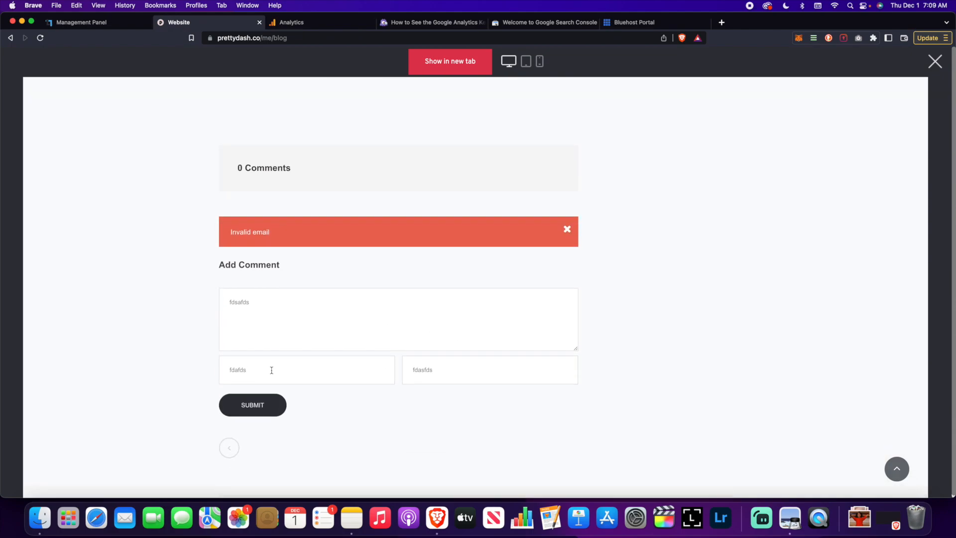
- Replace the comment form's email entry and submit the comment again
{"action": "double_click", "coordinate": [446, 372]}
{"action": "key", "text": "BackSpace"}
{"action": "left_click", "coordinate": [451, 373]}
{"action": "left_click", "coordinate": [469, 402]}
{"action": "left_click", "coordinate": [247, 404]}
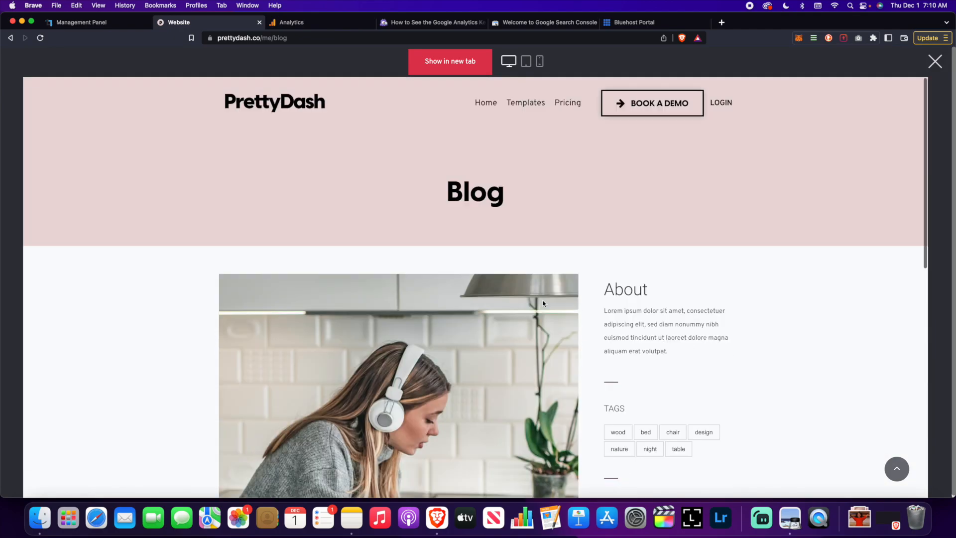
- Close the preview, open the Test Blog Title post for editing, and review its comment and display settings
{"action": "left_click", "coordinate": [934, 62]}
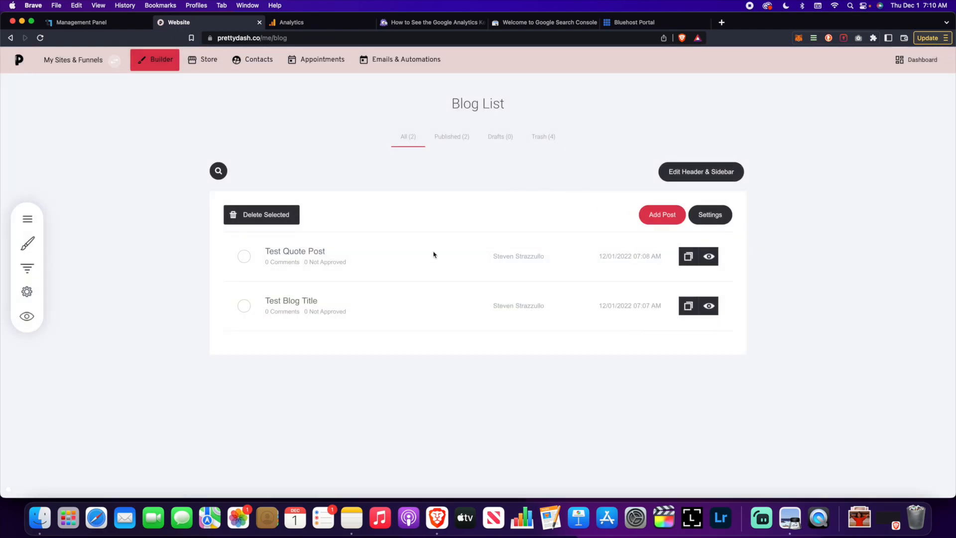
{"action": "left_click", "coordinate": [376, 292]}
{"action": "left_click", "coordinate": [283, 152]}
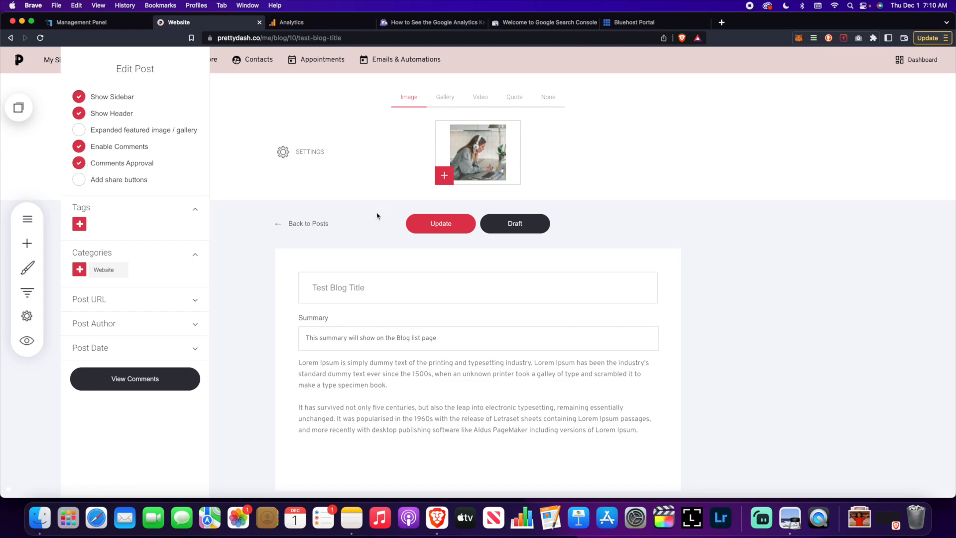
{"action": "left_click", "coordinate": [416, 230]}
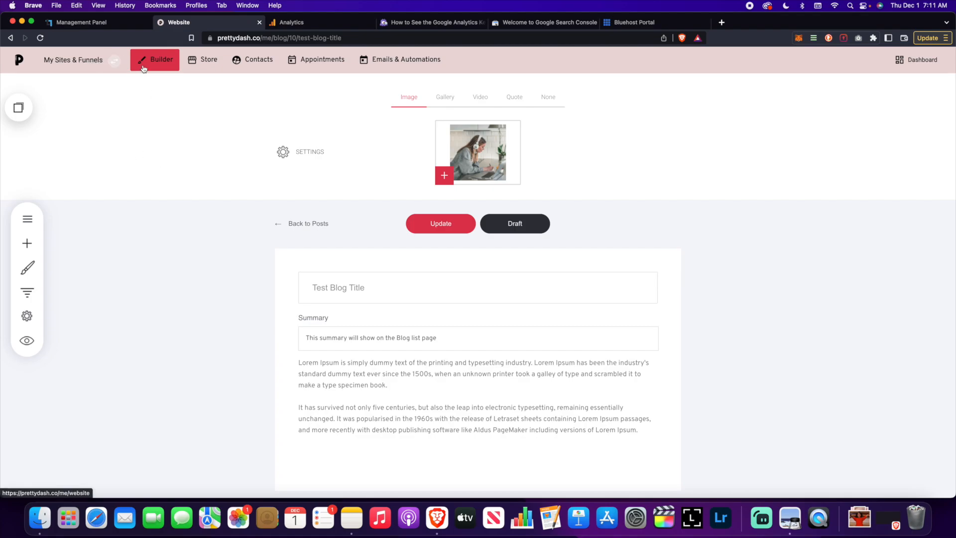
- Open the Editing page from the website's page list in the builder
{"action": "left_click", "coordinate": [35, 220]}
{"action": "left_click", "coordinate": [47, 170]}
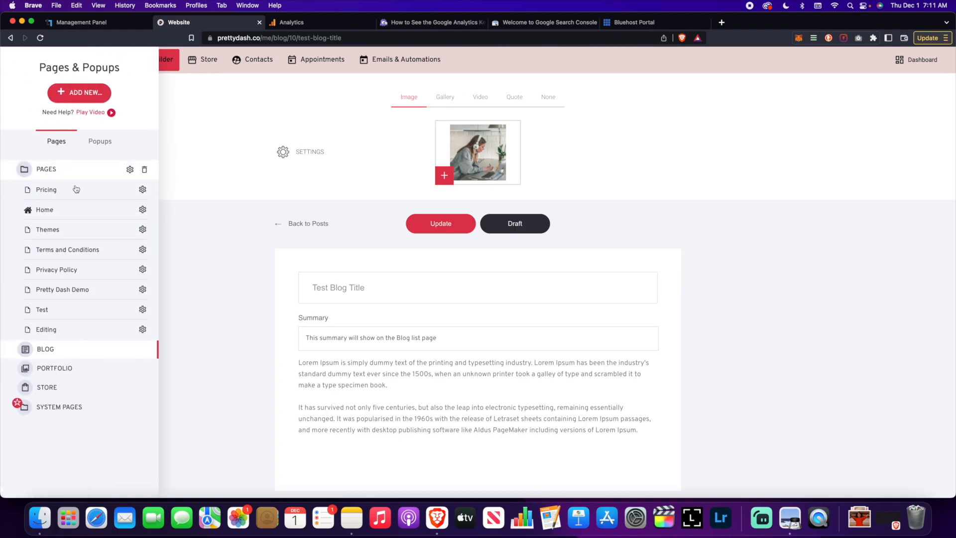
{"action": "left_click", "coordinate": [85, 329]}
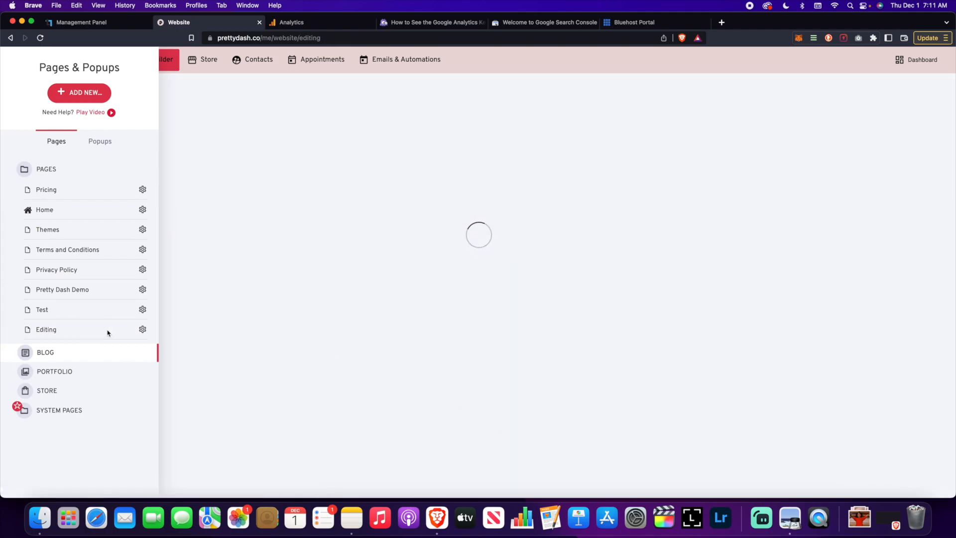
{"action": "left_click", "coordinate": [318, 283]}
- Delete the name and email form and the order checkout from the Editing page
{"action": "scroll", "coordinate": [320, 284], "scroll_direction": "down", "scroll_amount": 1}
{"action": "scroll", "coordinate": [319, 285], "scroll_direction": "down", "scroll_amount": 2}
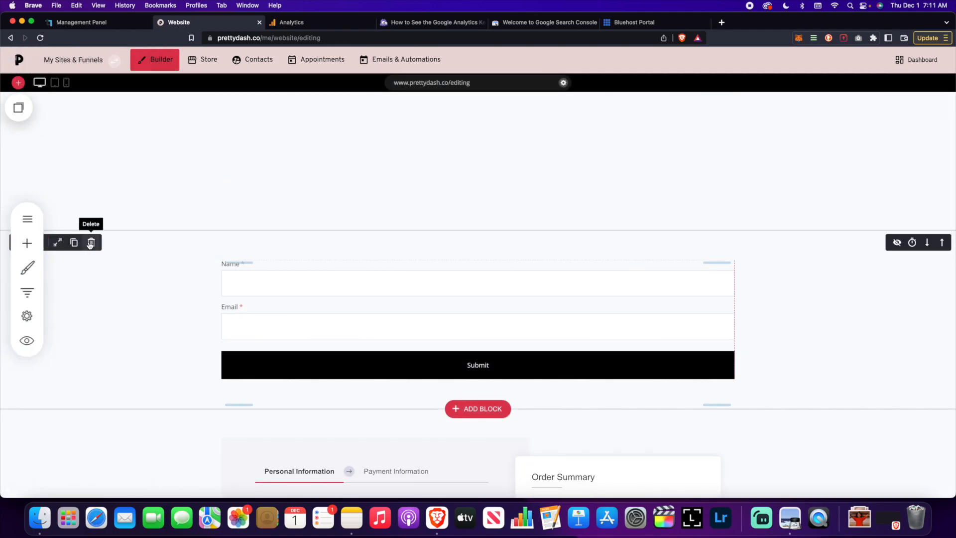
{"action": "left_click", "coordinate": [92, 241]}
{"action": "left_click", "coordinate": [509, 254]}
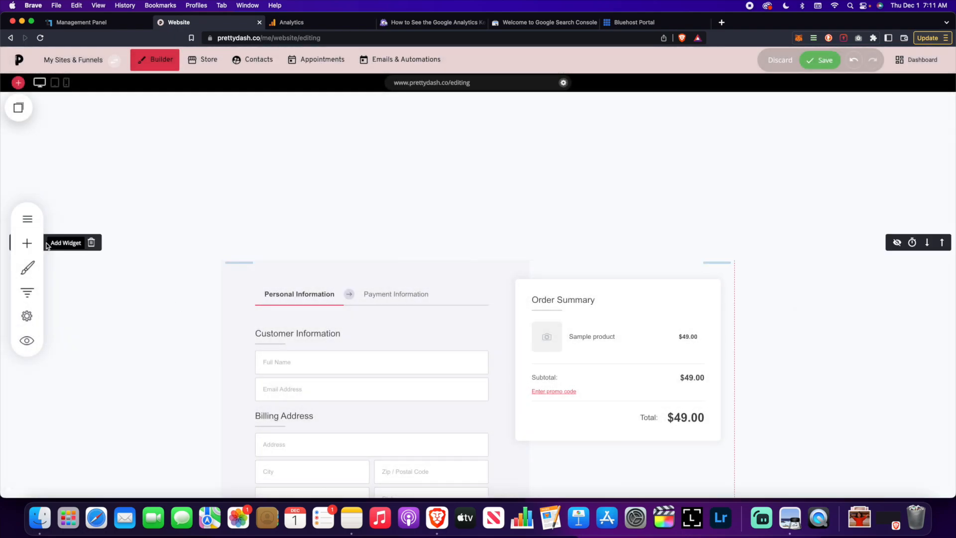
{"action": "left_click", "coordinate": [91, 242]}
{"action": "left_click", "coordinate": [497, 255]}
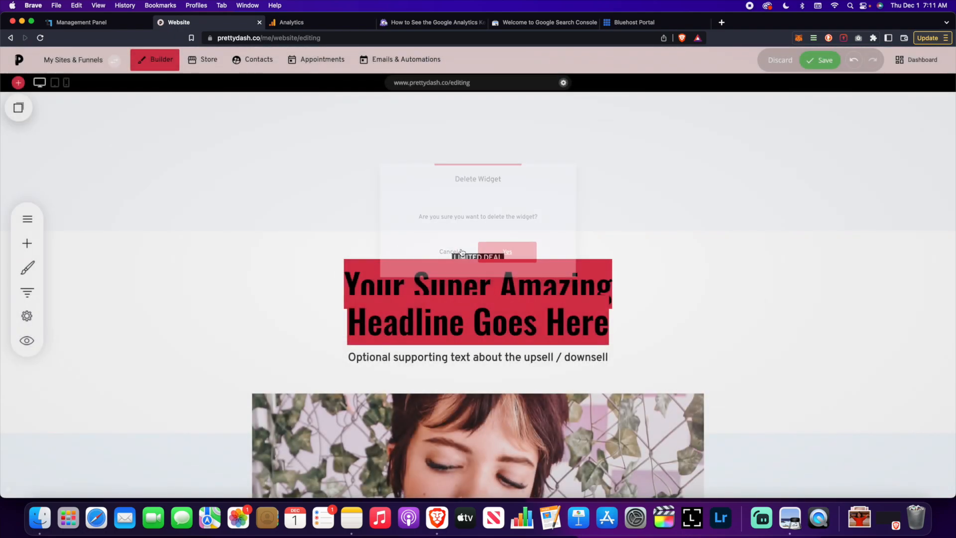
- Add a blog widget to the empty block between the page header and the "Your Super Amazing Headline Goes Here" section
{"action": "scroll", "coordinate": [386, 238], "scroll_direction": "up", "scroll_amount": 2}
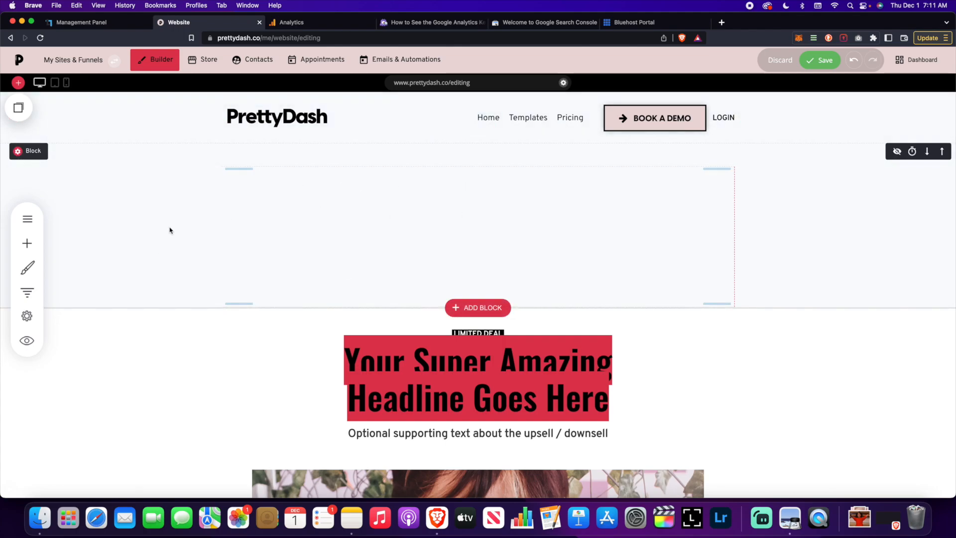
{"action": "left_click", "coordinate": [27, 243]}
{"action": "scroll", "coordinate": [79, 299], "scroll_direction": "down", "scroll_amount": 10}
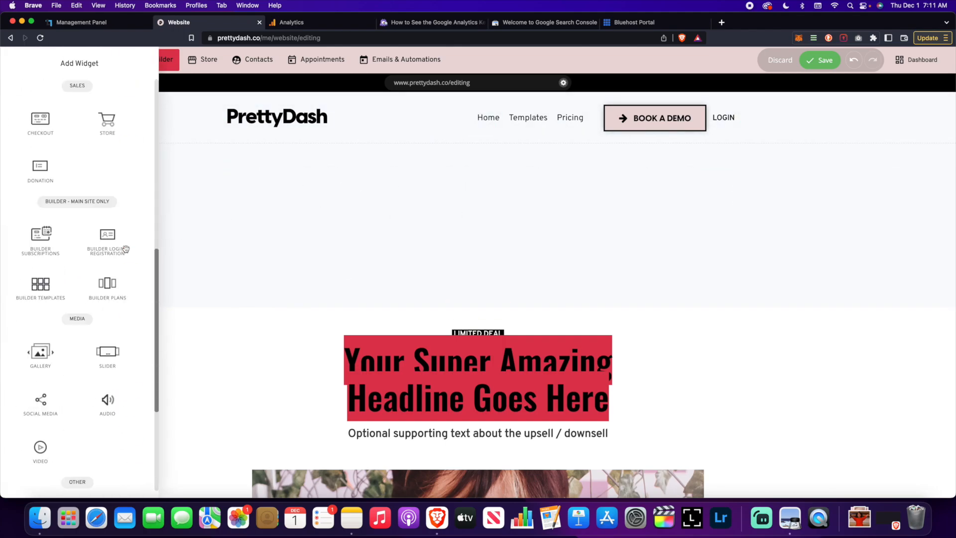
{"action": "left_click_drag", "start_coordinate": [40, 329], "coordinate": [414, 297]}
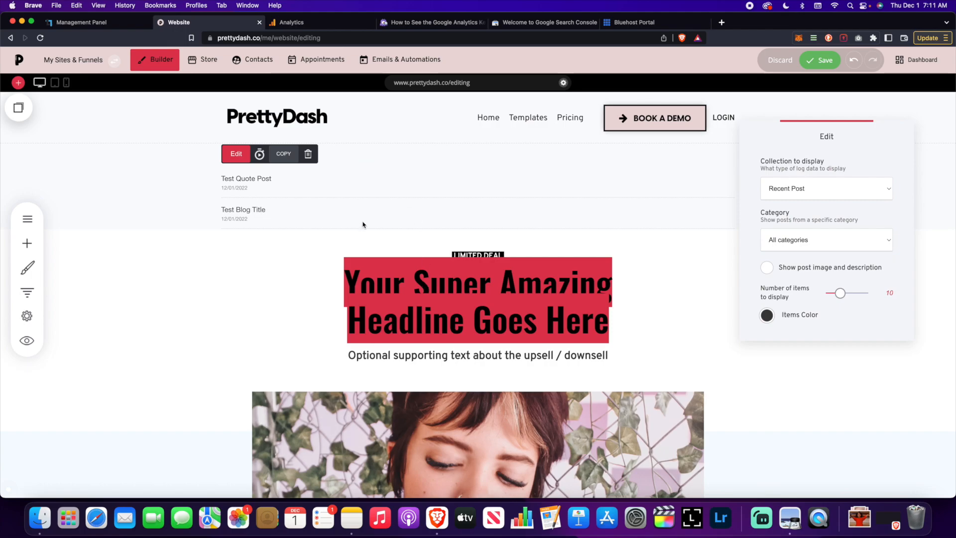
- Review the blog widget's options for the collection to display and the category filter
{"action": "left_click_drag", "start_coordinate": [828, 148], "coordinate": [791, 160]}
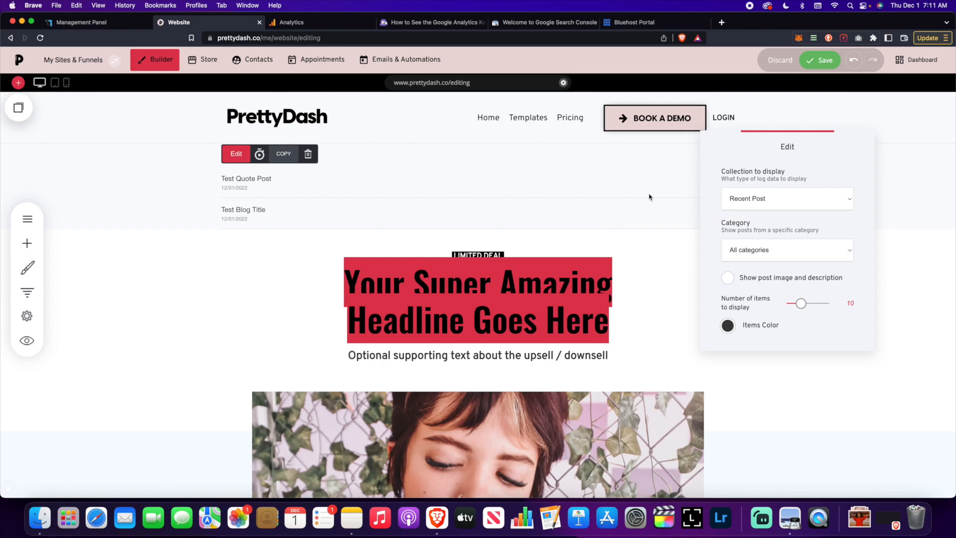
{"action": "left_click", "coordinate": [795, 198]}
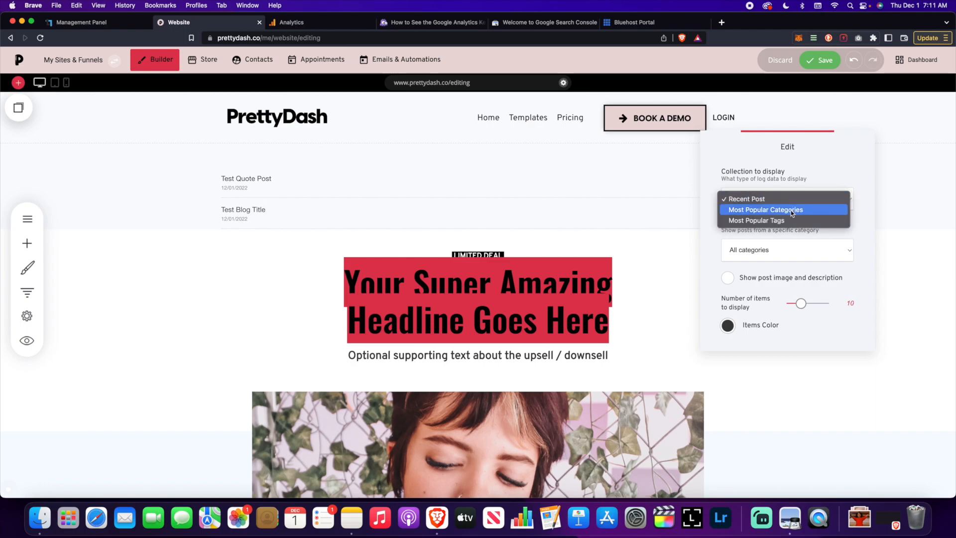
{"action": "left_click", "coordinate": [803, 170]}
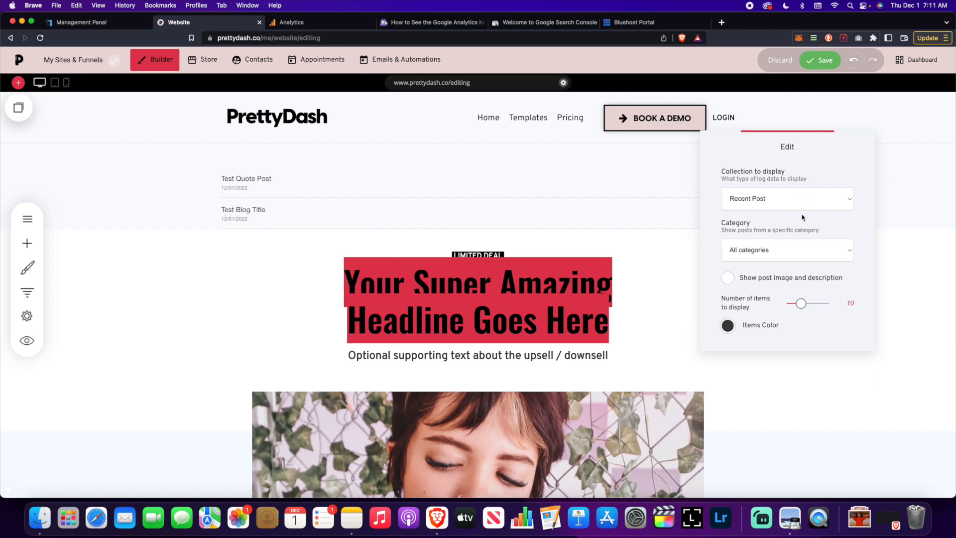
{"action": "left_click", "coordinate": [803, 244]}
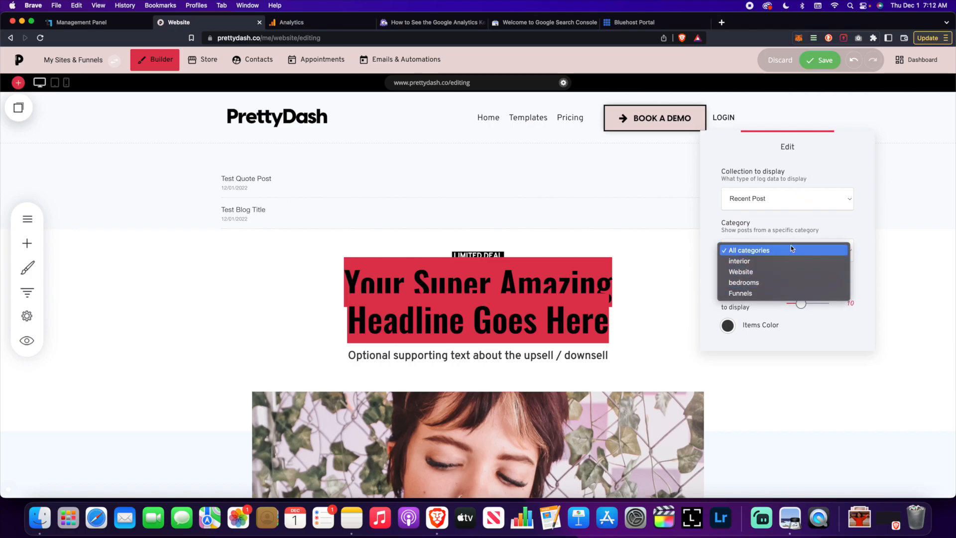
{"action": "left_click", "coordinate": [835, 172]}
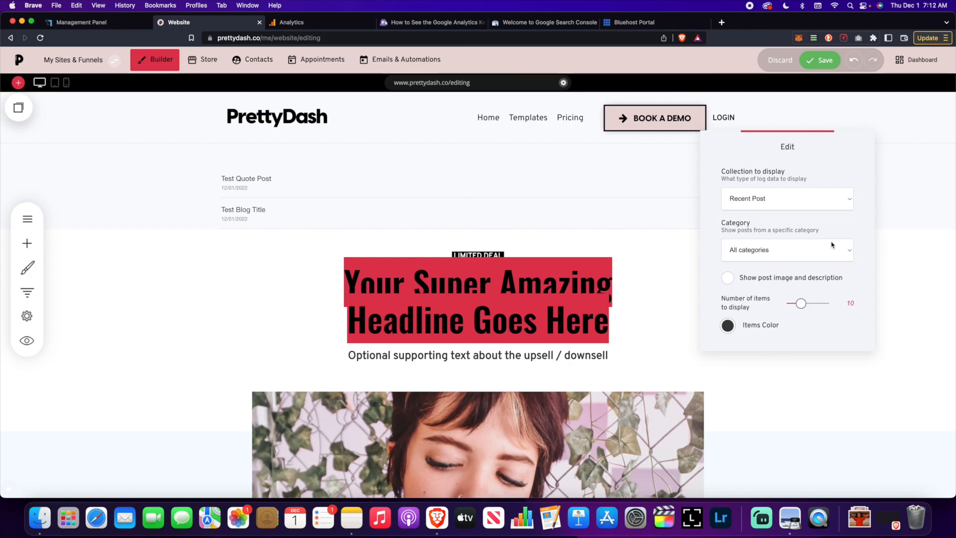
{"action": "left_click", "coordinate": [816, 254]}
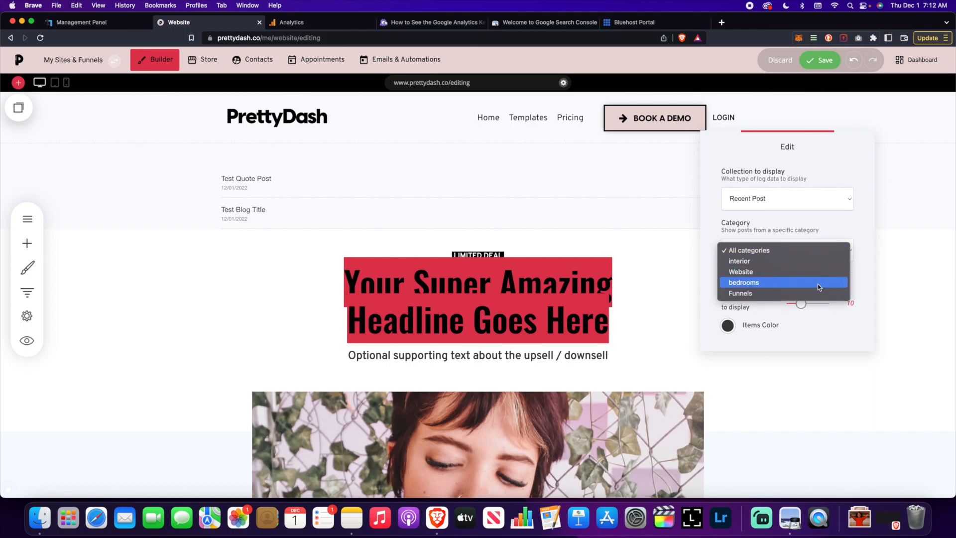
{"action": "left_click", "coordinate": [811, 233]}
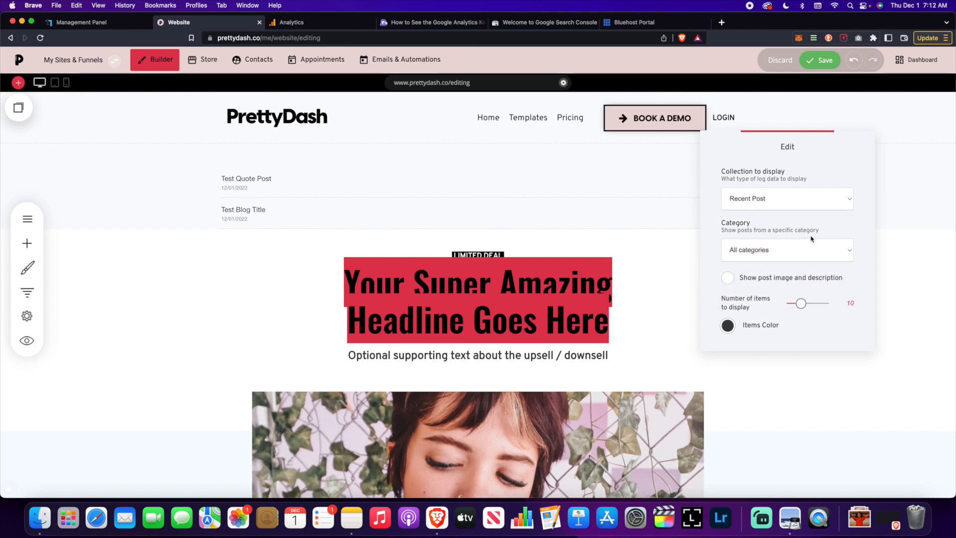
- Turn on post images and descriptions in the blog widget, try the Large Image layout, and set the layout to Masonry
{"action": "left_click", "coordinate": [727, 278]}
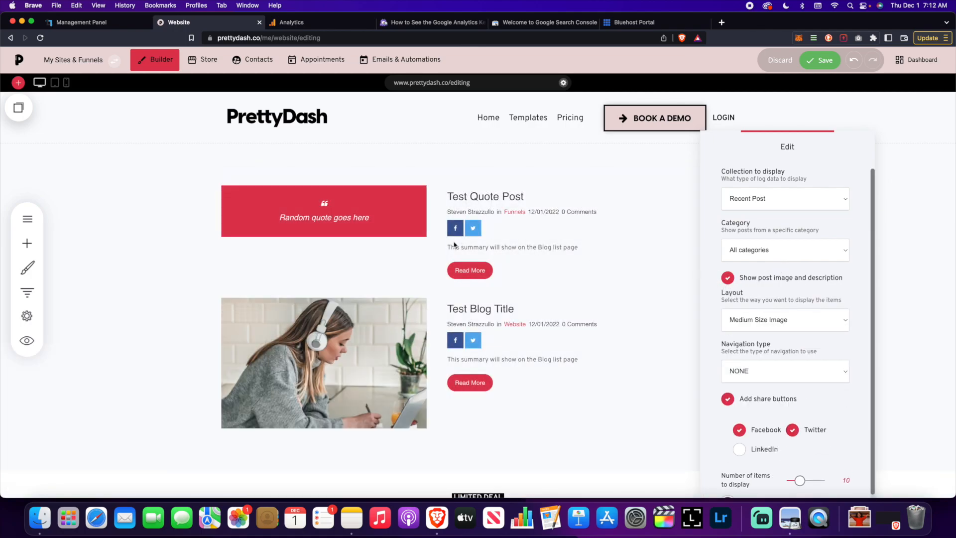
{"action": "scroll", "coordinate": [796, 298], "scroll_direction": "down", "scroll_amount": 1}
{"action": "left_click", "coordinate": [806, 305]}
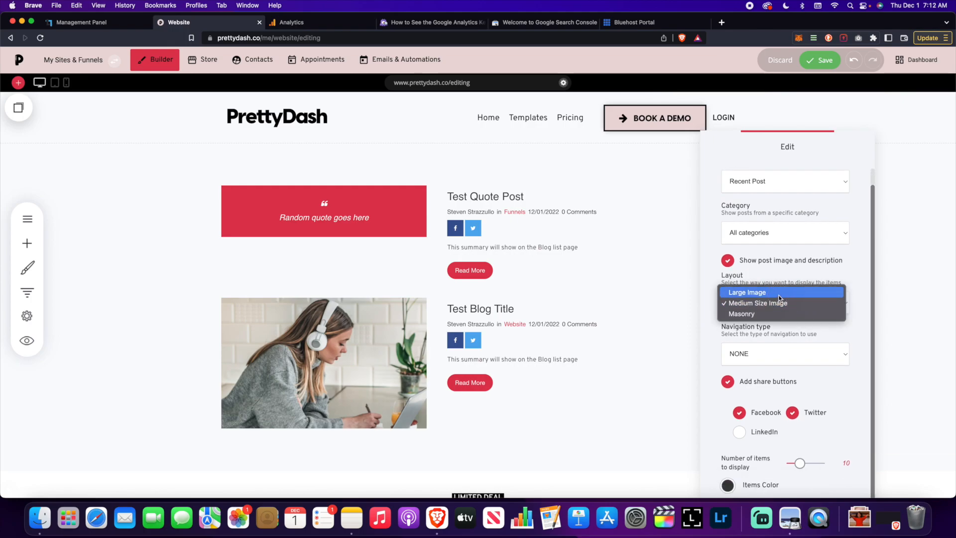
{"action": "left_click", "coordinate": [779, 298]}
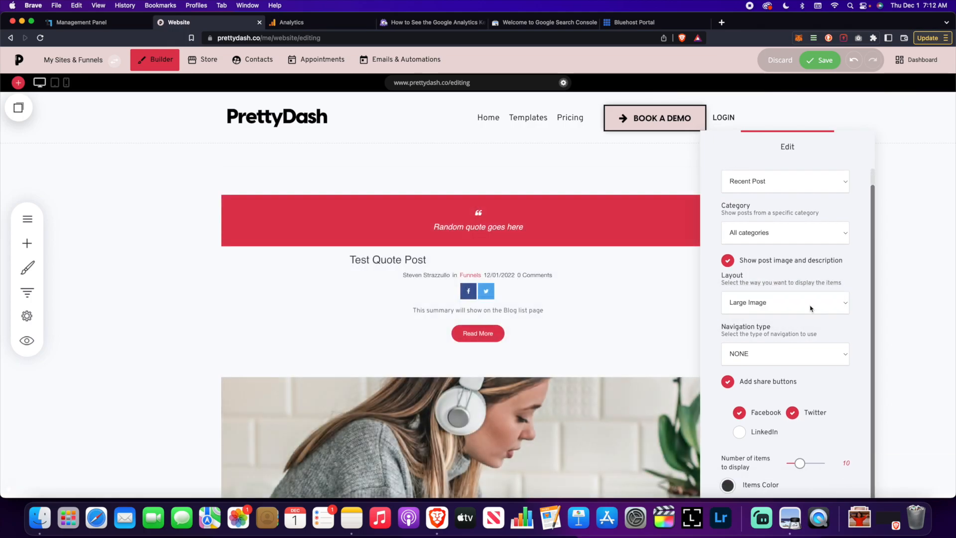
{"action": "left_click", "coordinate": [811, 308]}
{"action": "left_click", "coordinate": [785, 320]}
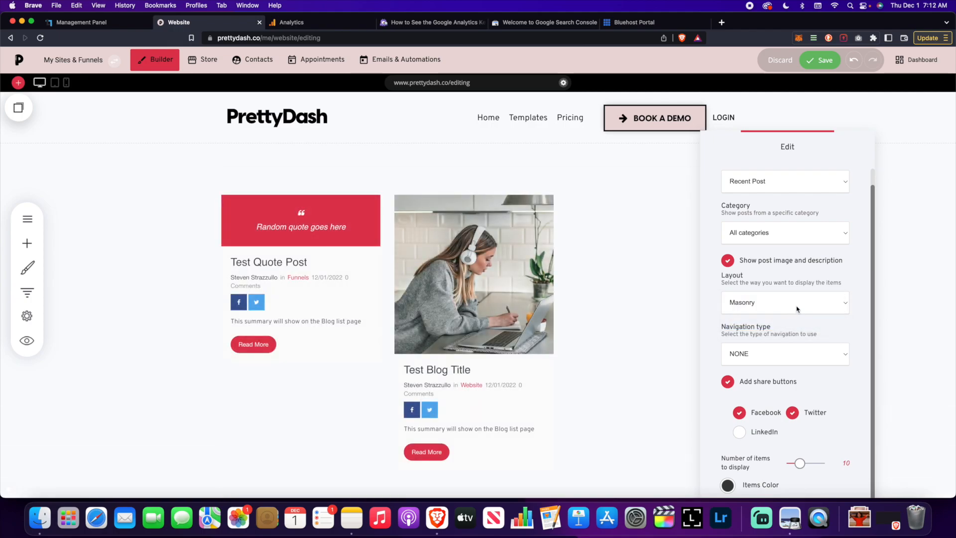
- Set the blog widget's navigation type to Load More Button, add LinkedIn sharing, and try the posts without share buttons before restoring them
{"action": "left_click", "coordinate": [818, 350]}
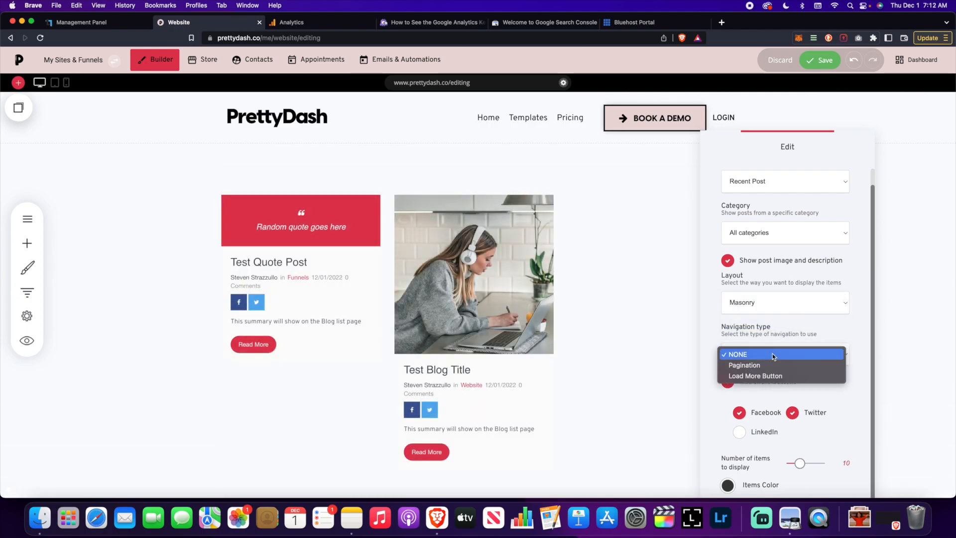
{"action": "left_click", "coordinate": [775, 379]}
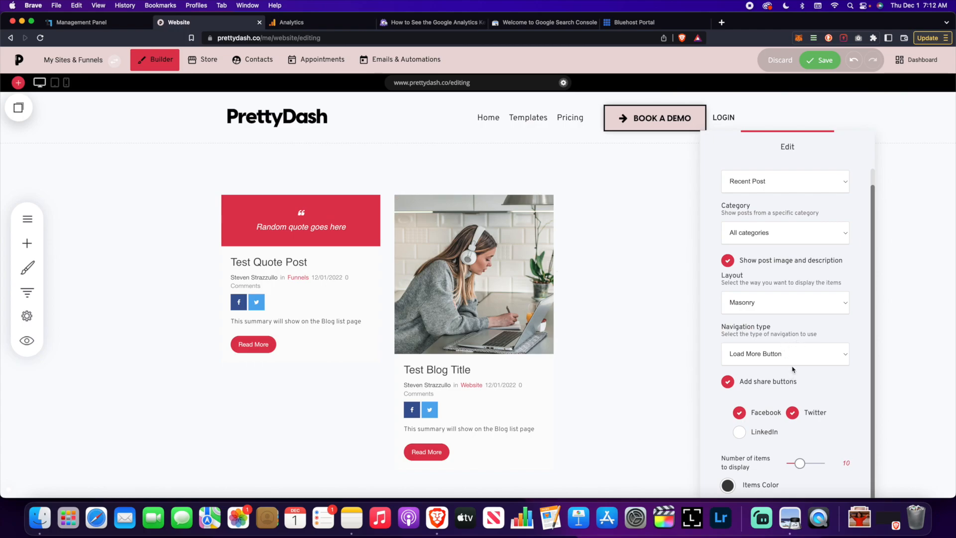
{"action": "left_click", "coordinate": [740, 432]}
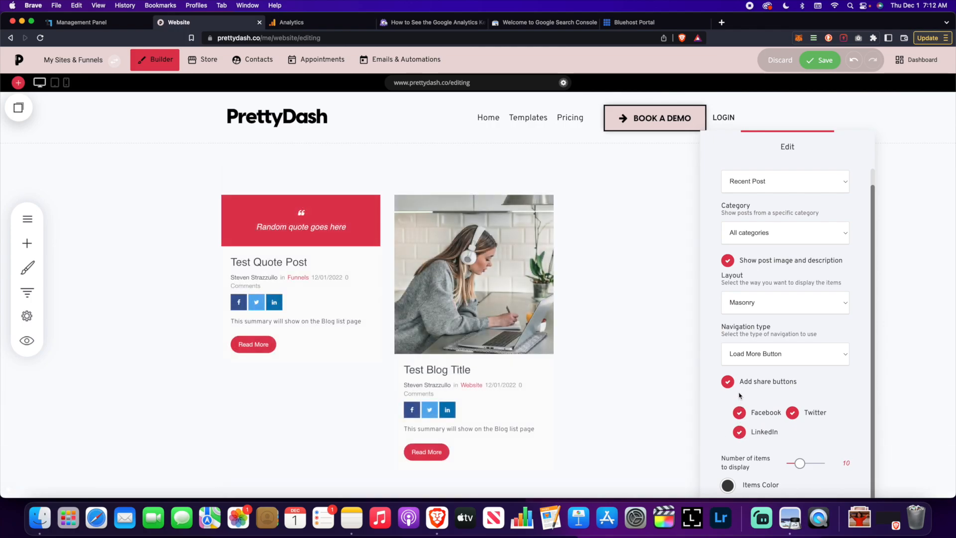
{"action": "left_click", "coordinate": [727, 386]}
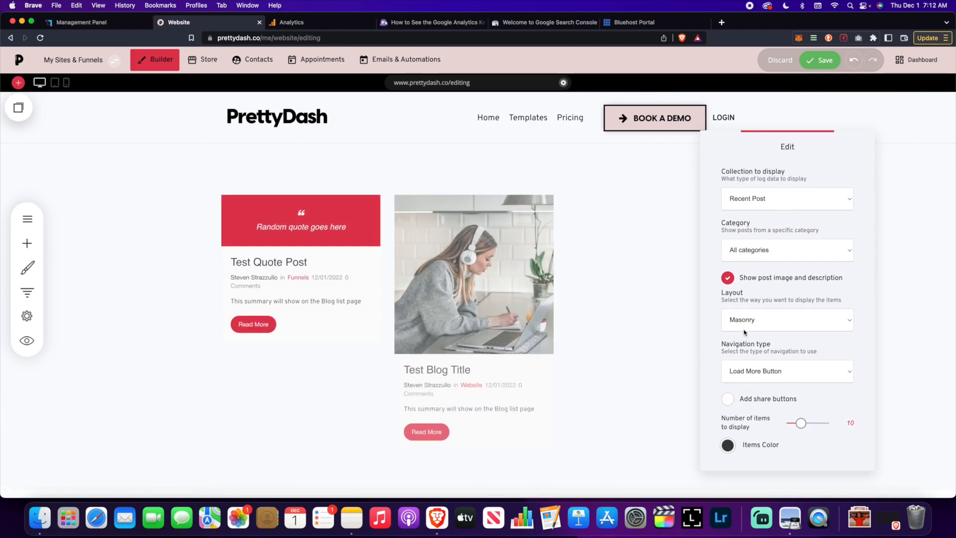
{"action": "left_click", "coordinate": [728, 398]}
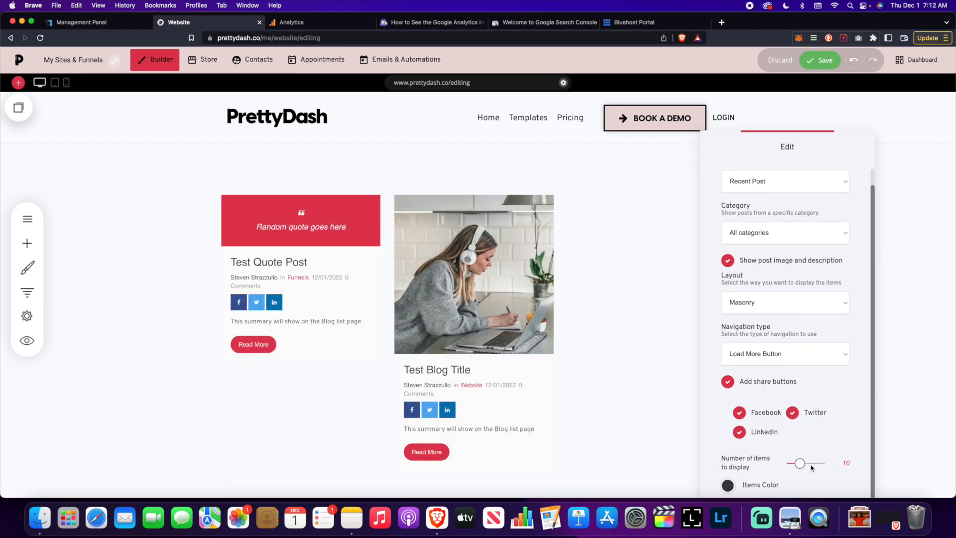
- Try displaying 1 item in the blog widget, set the number of items to 2, and close the widget settings
{"action": "left_click_drag", "start_coordinate": [800, 463], "coordinate": [787, 463]}
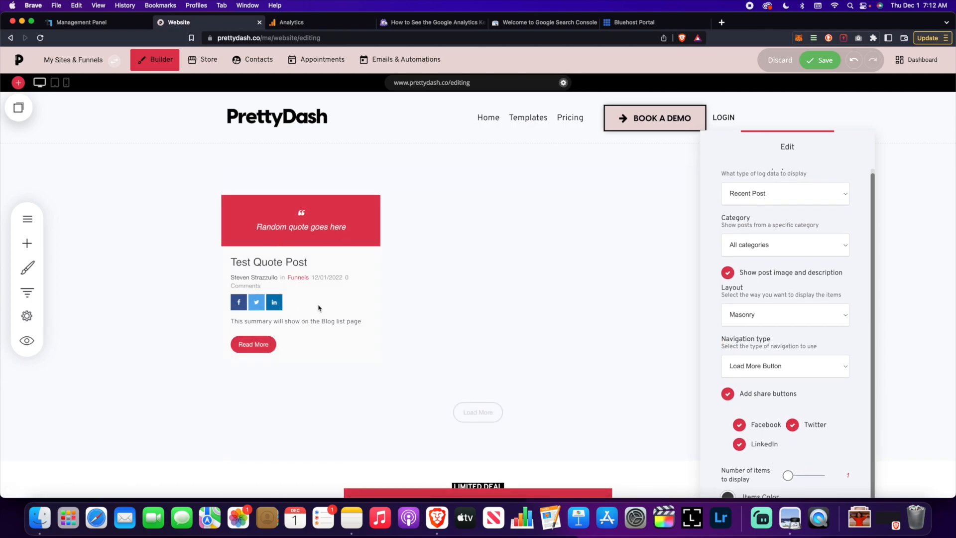
{"action": "left_click_drag", "start_coordinate": [788, 481], "coordinate": [790, 482]}
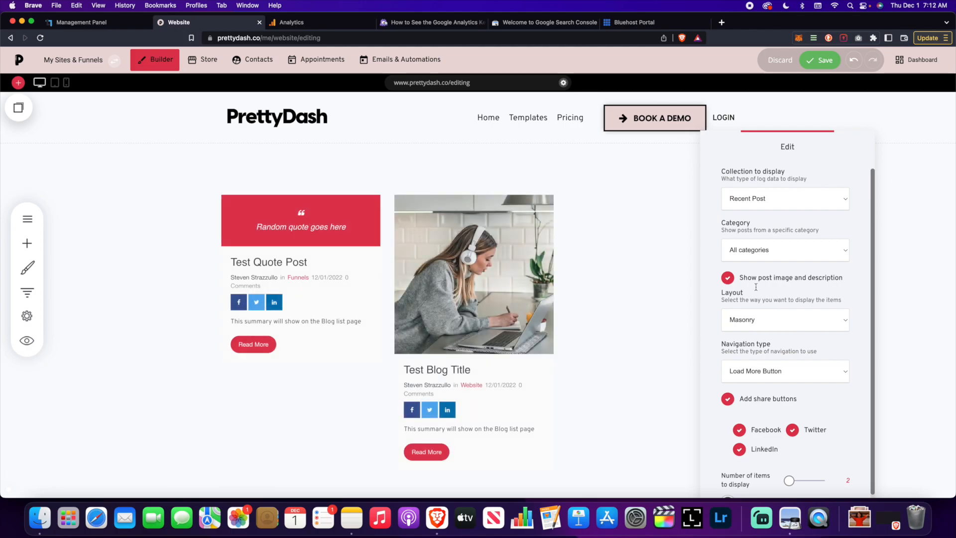
{"action": "scroll", "coordinate": [782, 282], "scroll_direction": "down", "scroll_amount": 1}
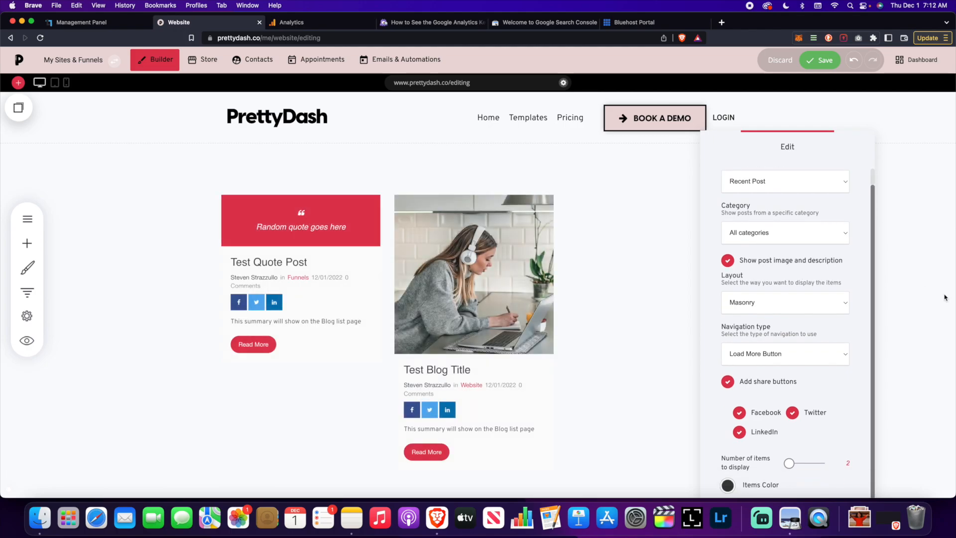
{"action": "left_click", "coordinate": [917, 297]}
- Look over the posts on the Editing page and find the Blog widget among the available widgets
{"action": "scroll", "coordinate": [464, 268], "scroll_direction": "down", "scroll_amount": 4}
{"action": "scroll", "coordinate": [464, 268], "scroll_direction": "up", "scroll_amount": 4}
{"action": "scroll", "coordinate": [465, 268], "scroll_direction": "up", "scroll_amount": 1}
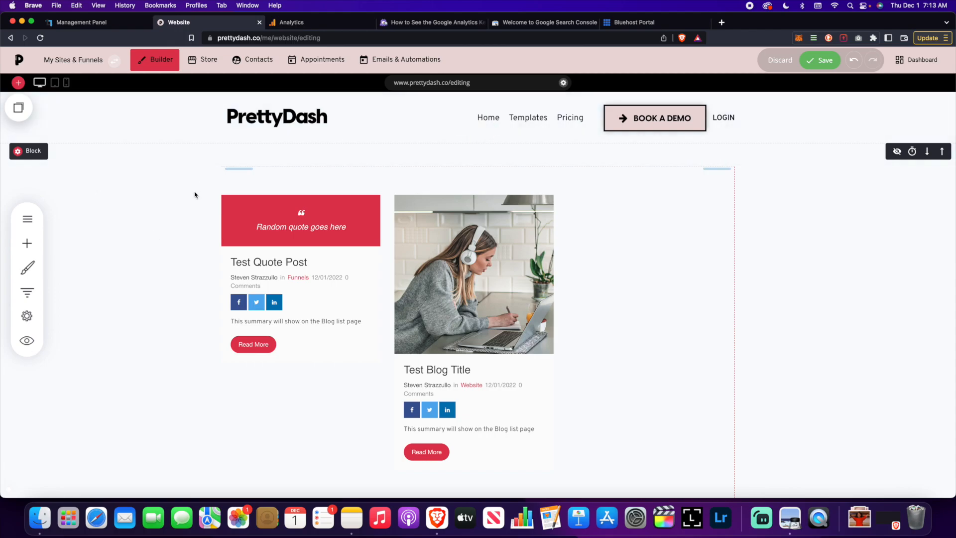
{"action": "left_click", "coordinate": [26, 243]}
{"action": "scroll", "coordinate": [97, 269], "scroll_direction": "down", "scroll_amount": 10}
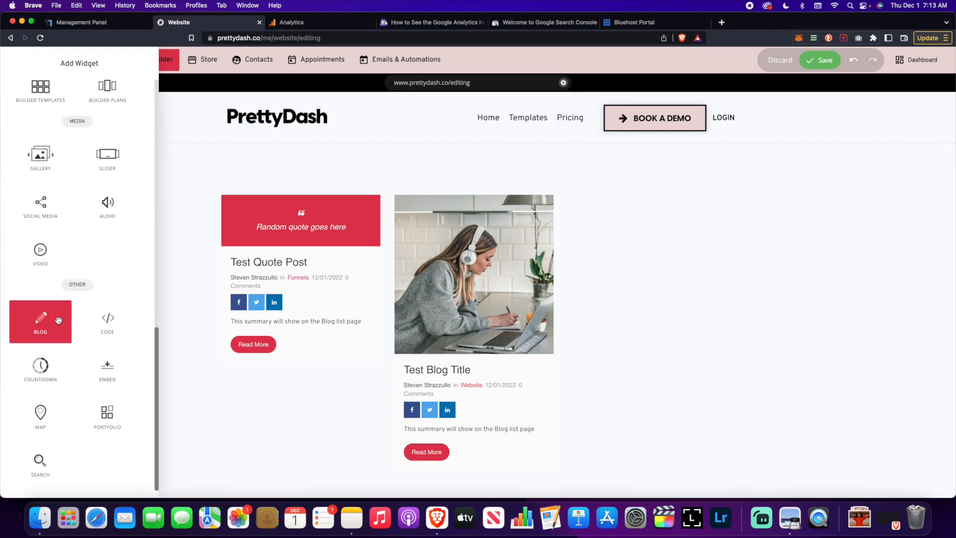
{"action": "left_click", "coordinate": [720, 244]}
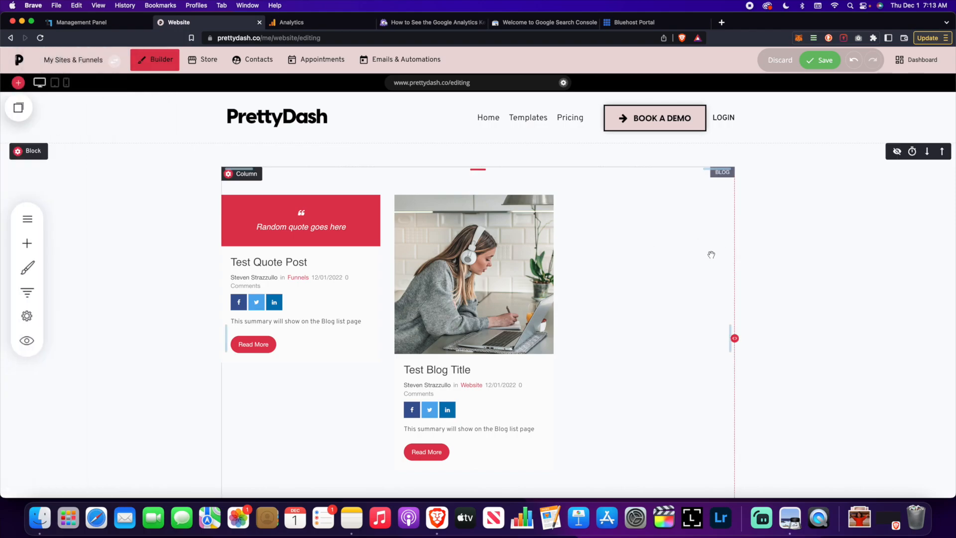